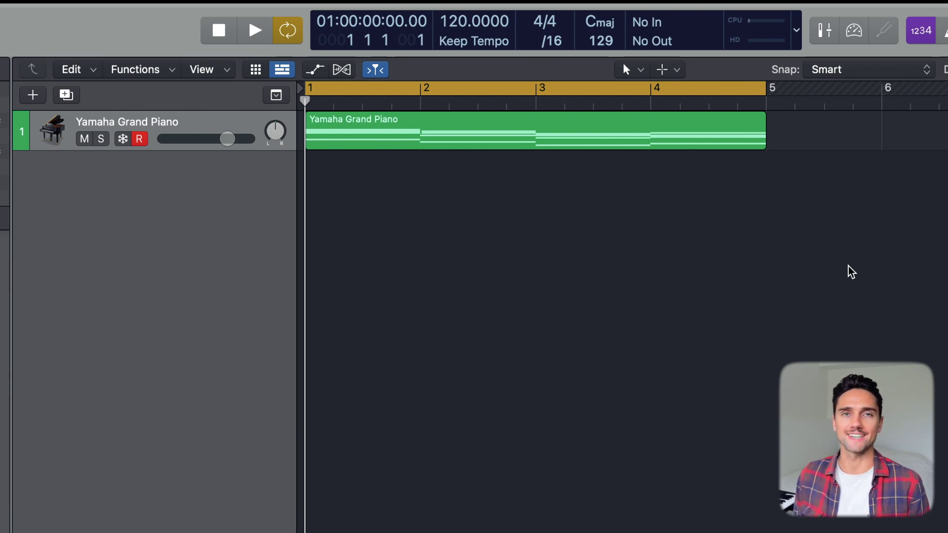
- Open the Yamaha Grand Piano region's four chords in the piano roll and select all 16 notes
key(p)
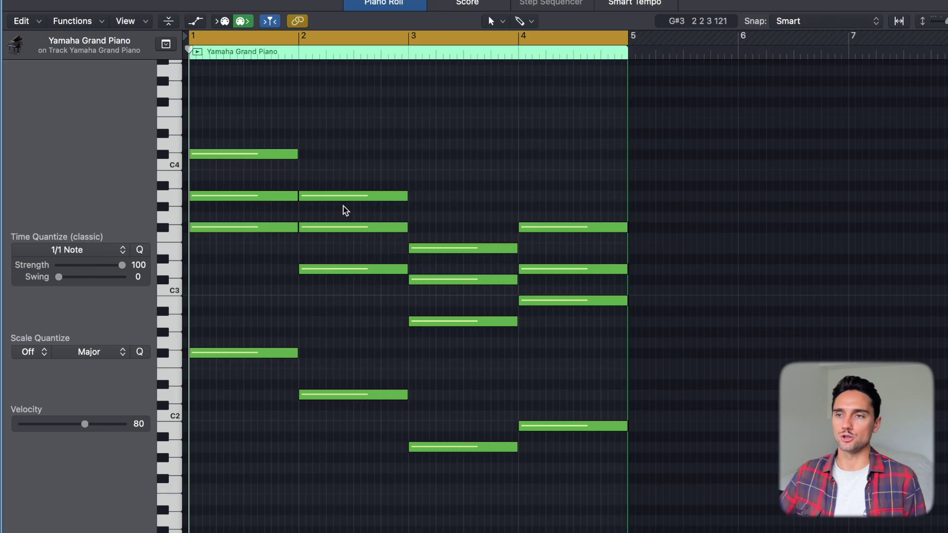
key(super+a)
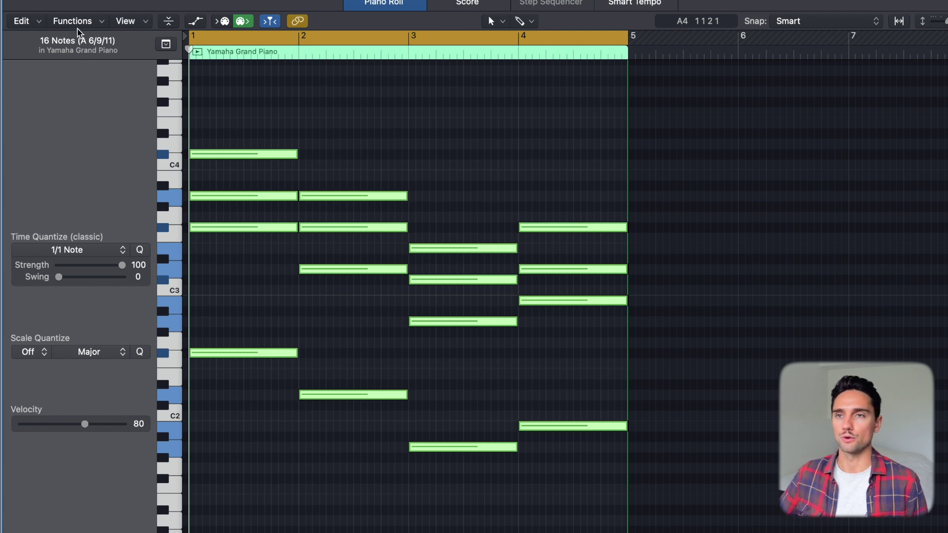
- Load the Humanize MIDI Transform preset, move its window to the upper right, and switch length to Thru
click(76, 21)
mouse_move(137, 179)
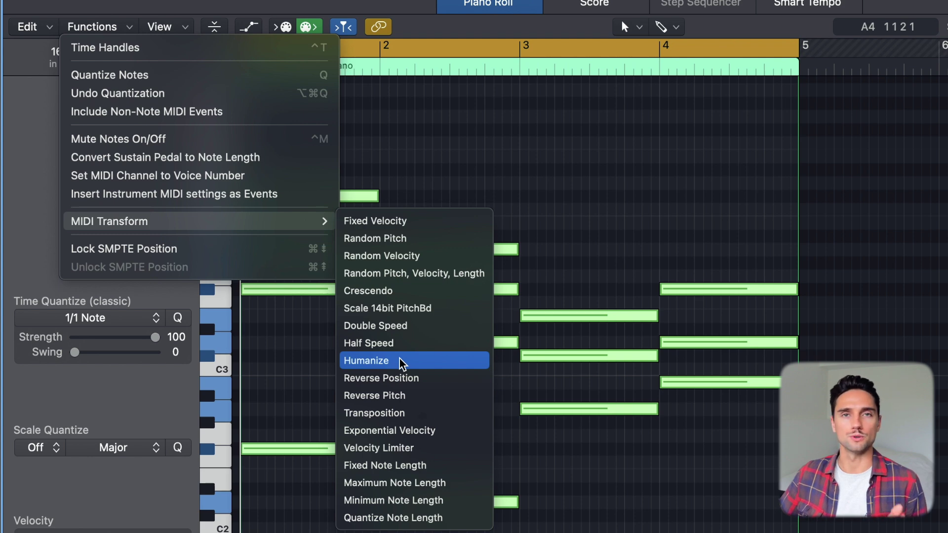
click(402, 365)
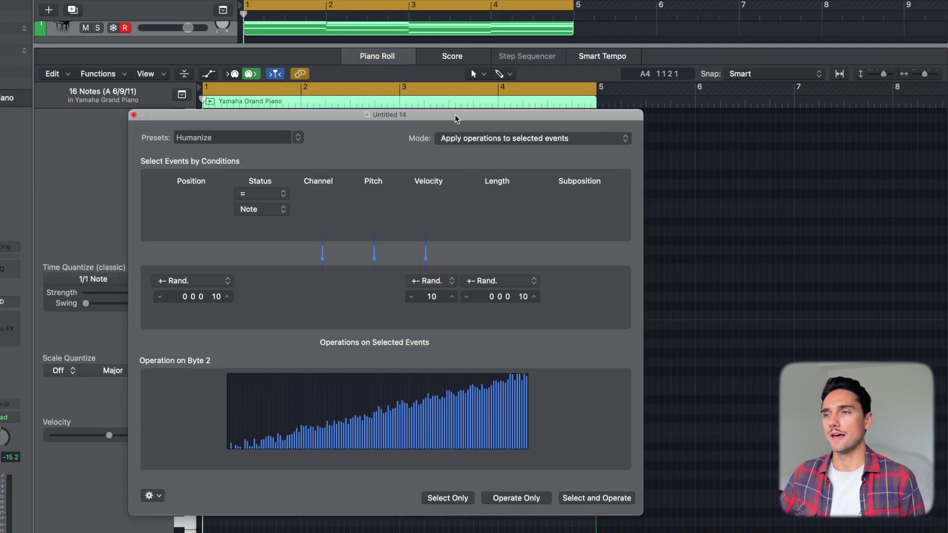
drag(455, 117, 455, 76)
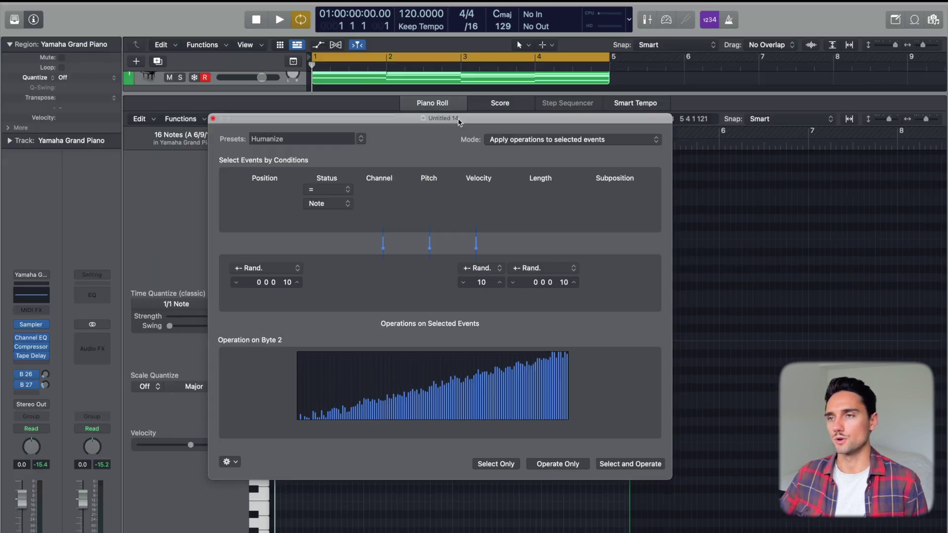
drag(442, 97, 751, 1)
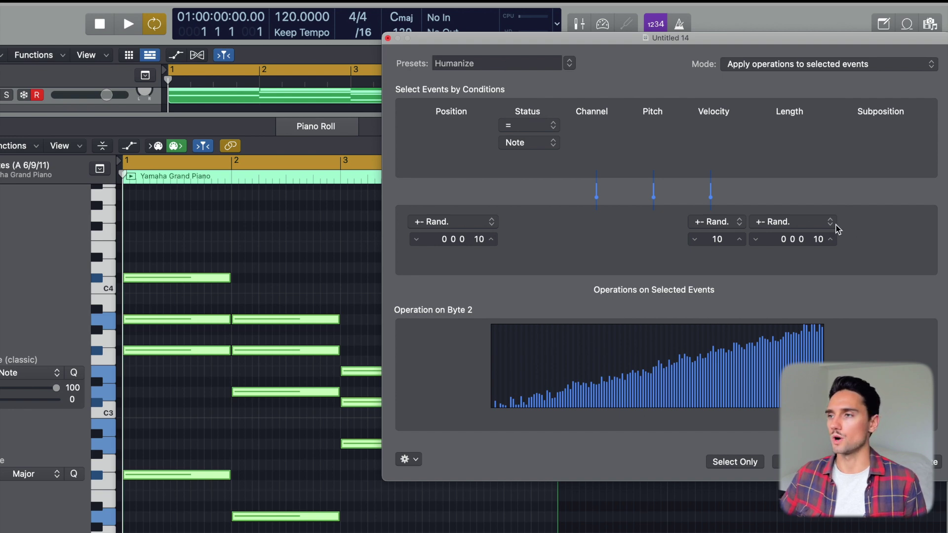
click(812, 229)
- Set length to Thru and position randomness to 7, apply Humanize to the 16 notes, and close the window
click(801, 54)
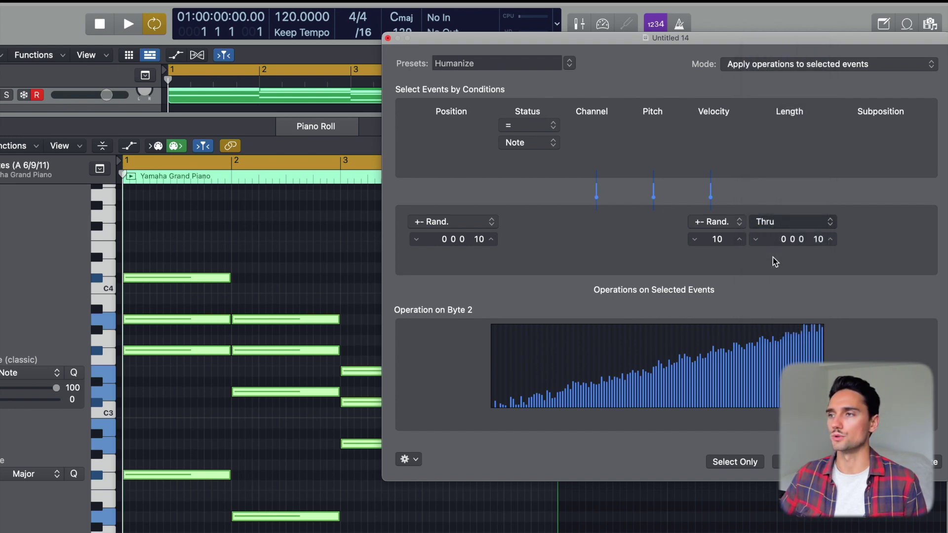
drag(478, 239, 479, 250)
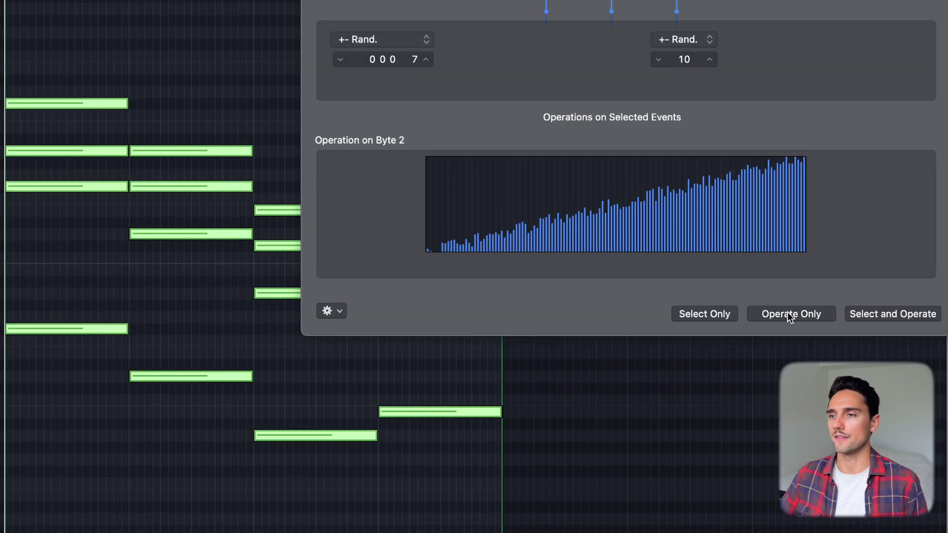
click(805, 459)
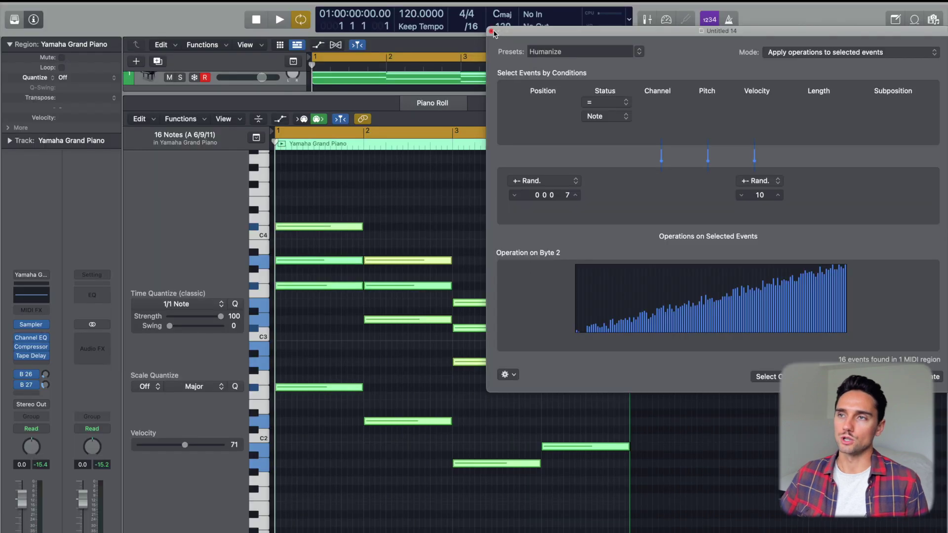
click(497, 34)
- Select individual bar-1 and bar-2 notes to compare their humanized start times
click(296, 156)
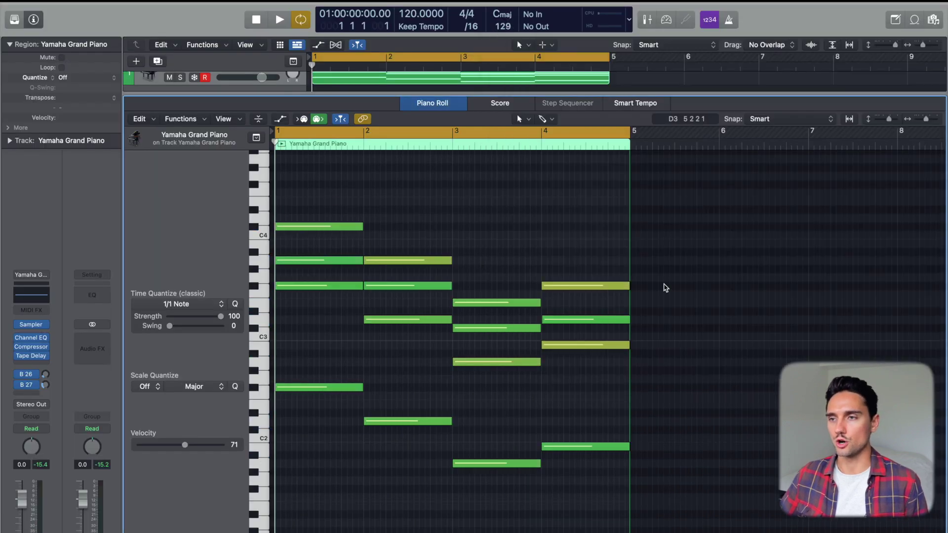
click(387, 260)
click(346, 261)
click(425, 331)
key(super+Right)
key(super+Right)
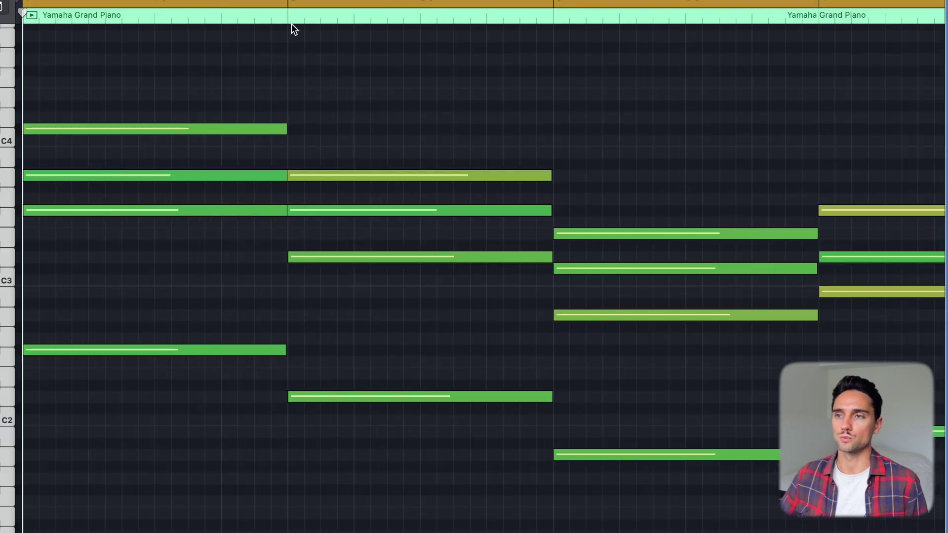
- Zoom in around bar 2 to check a note's offset, then zoom back out to bars 1–8
click(291, 28)
key(super+Right)
key(super+Right)
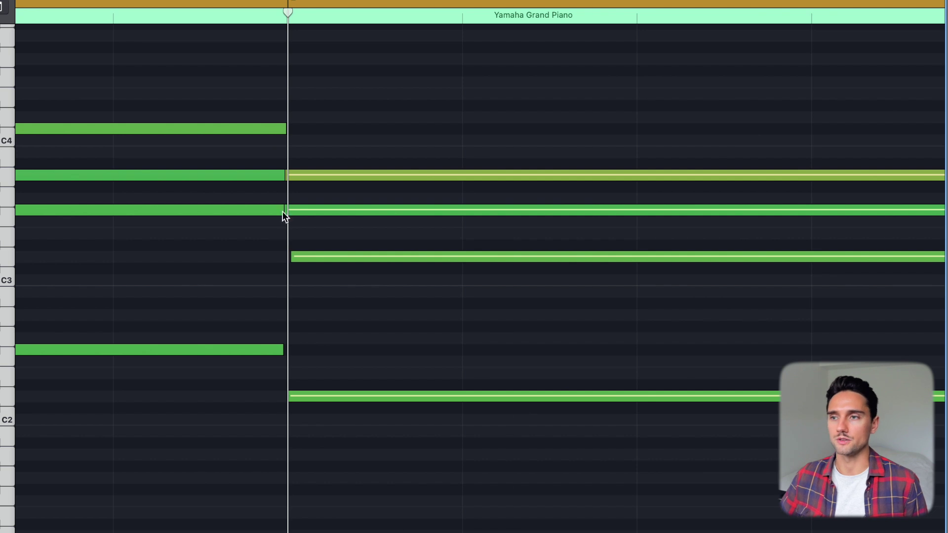
click(295, 257)
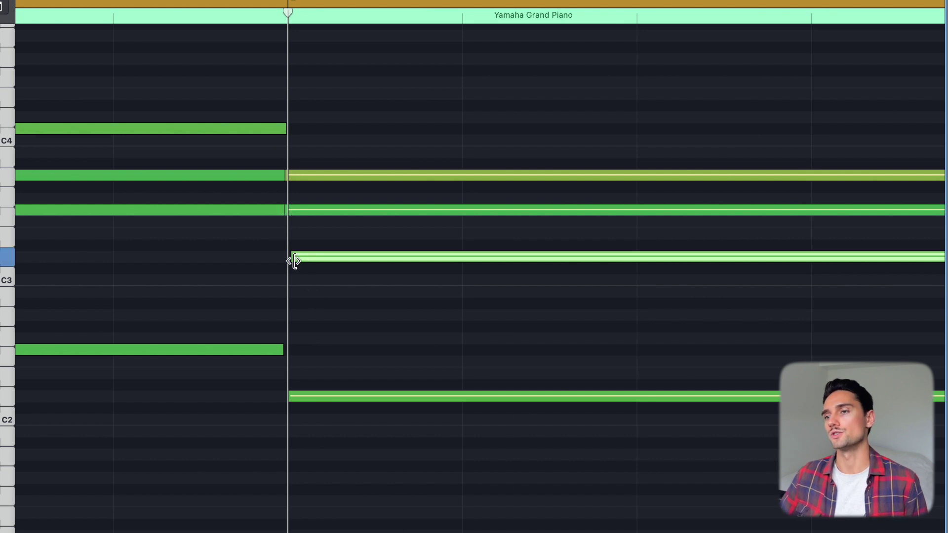
key(super+Left)
key(super+Left)
key(super+Left)
key(super+Left)
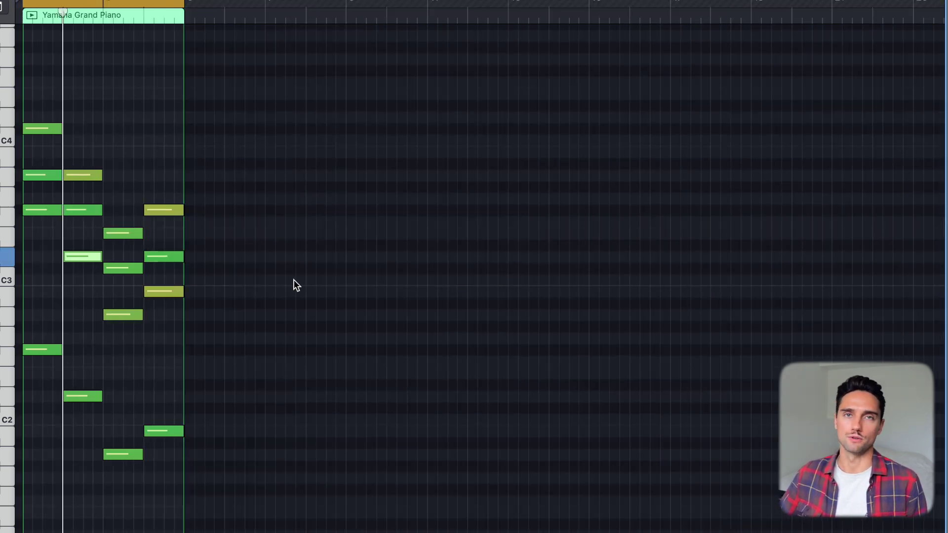
key(super+Right)
key(super+Right)
key(super+Right)
key(super+Left)
key(super+Left)
key(super+Left)
key(super+Left)
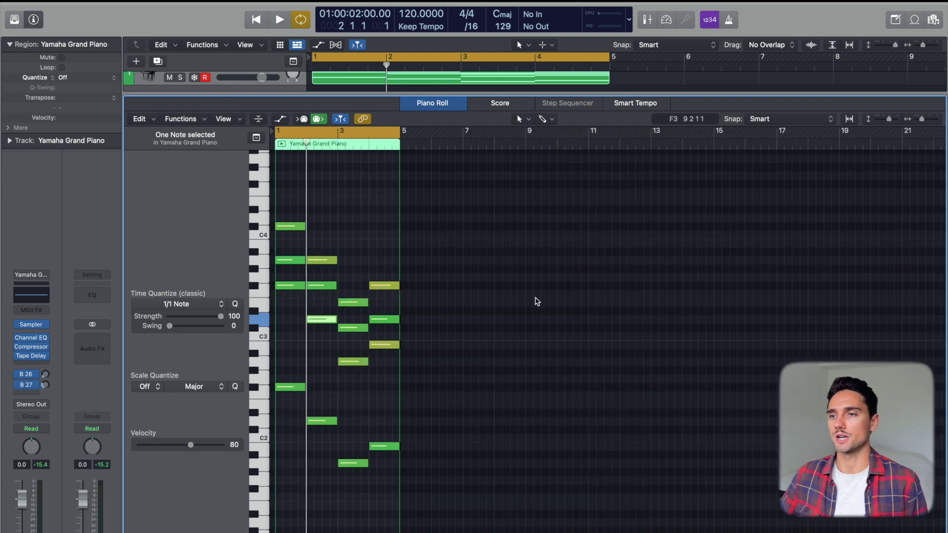
click(434, 219)
key(super+Right)
key(super+Right)
key(super+Right)
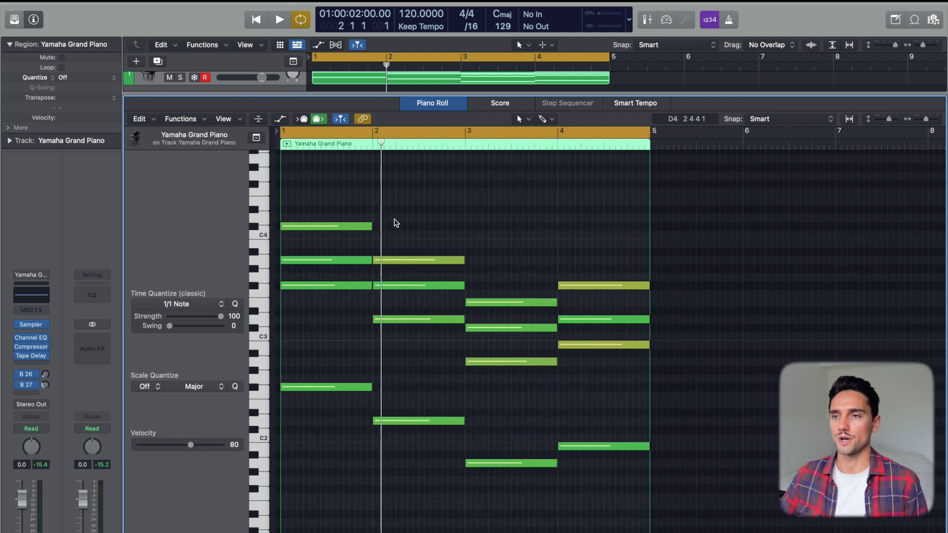
- Select all 16 notes again and load the Humanize transform
key(super+a)
click(180, 119)
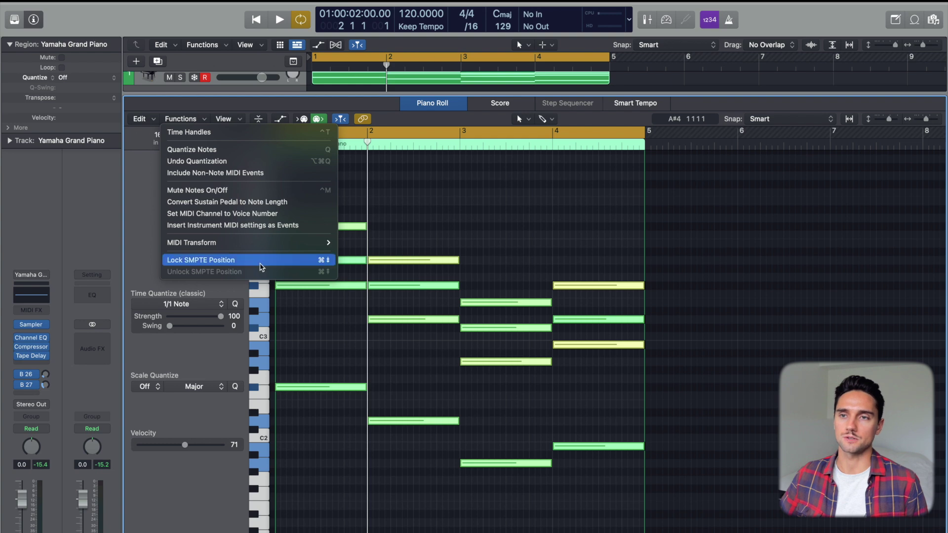
mouse_move(271, 244)
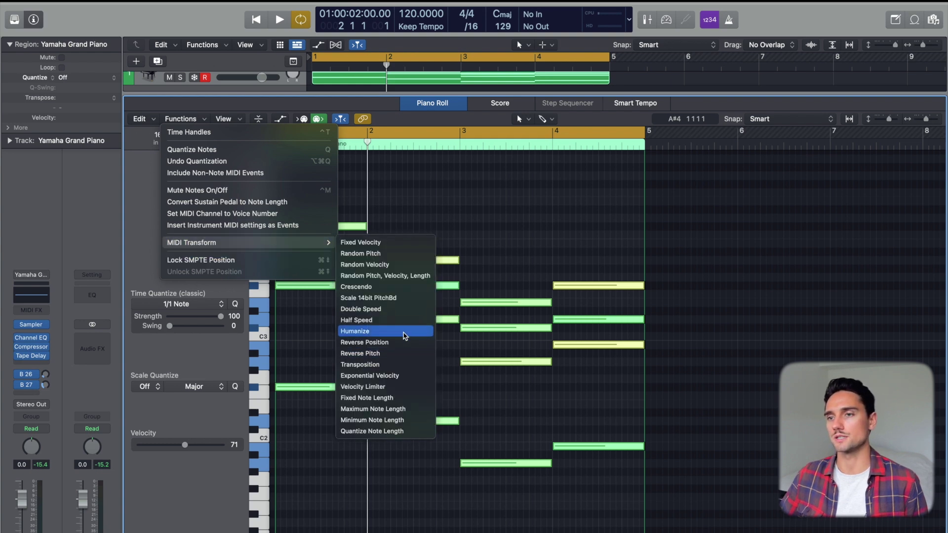
click(405, 331)
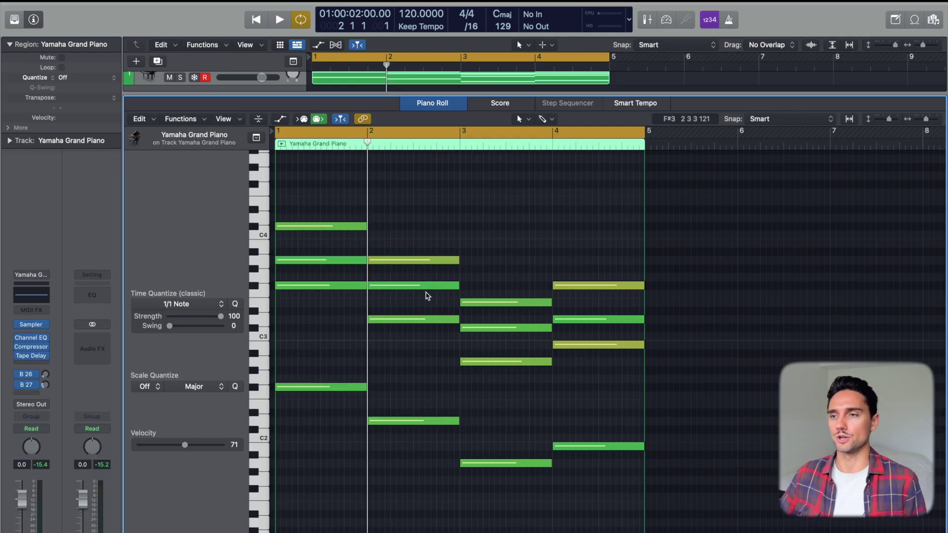
- Apply the Fixed Velocity transform so all 16 notes get velocity 100
key(super+a)
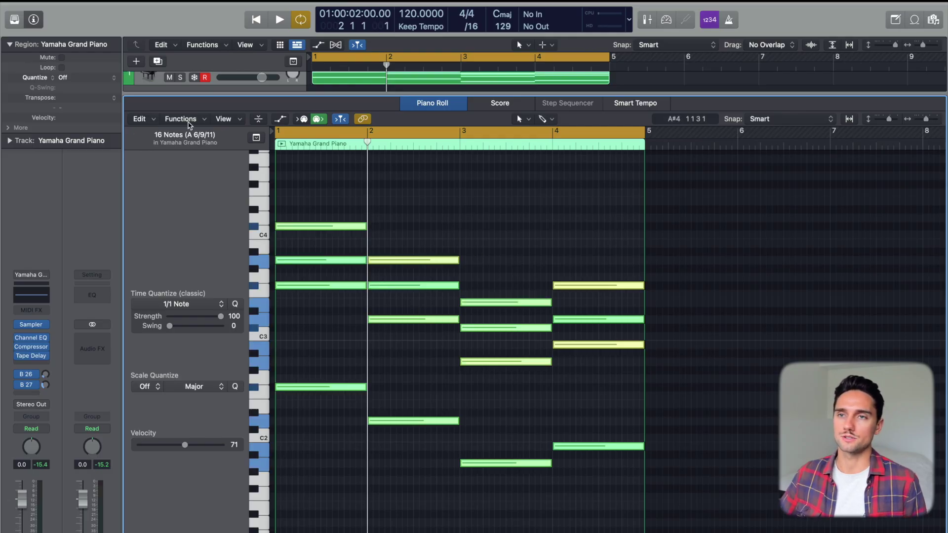
click(183, 119)
mouse_move(249, 242)
click(354, 244)
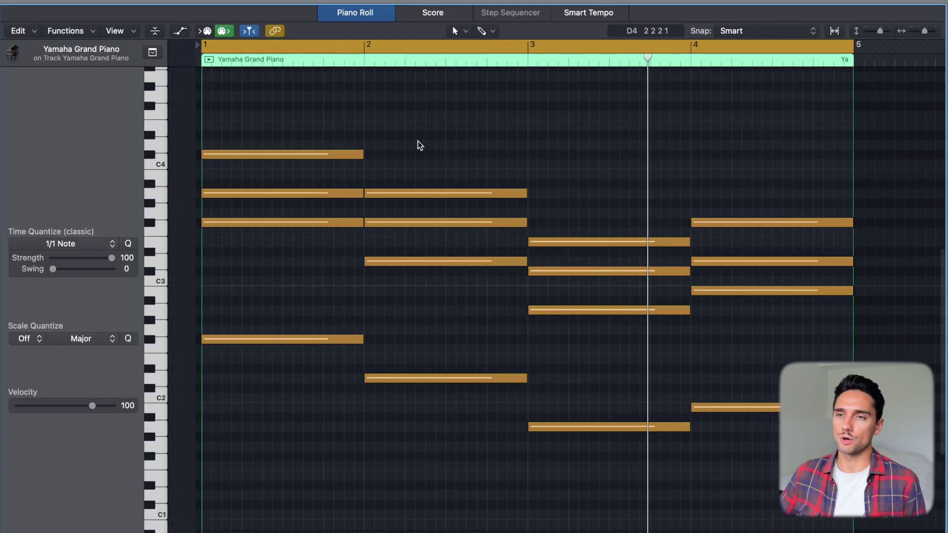
scroll(420, 145, right, 2)
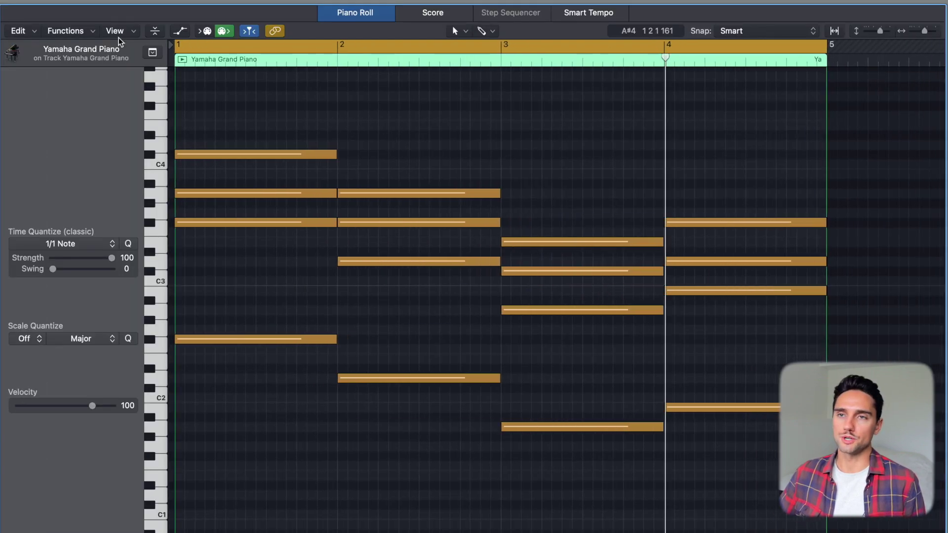
- Reopen the Humanize MIDI Transform preset for the notes
click(85, 31)
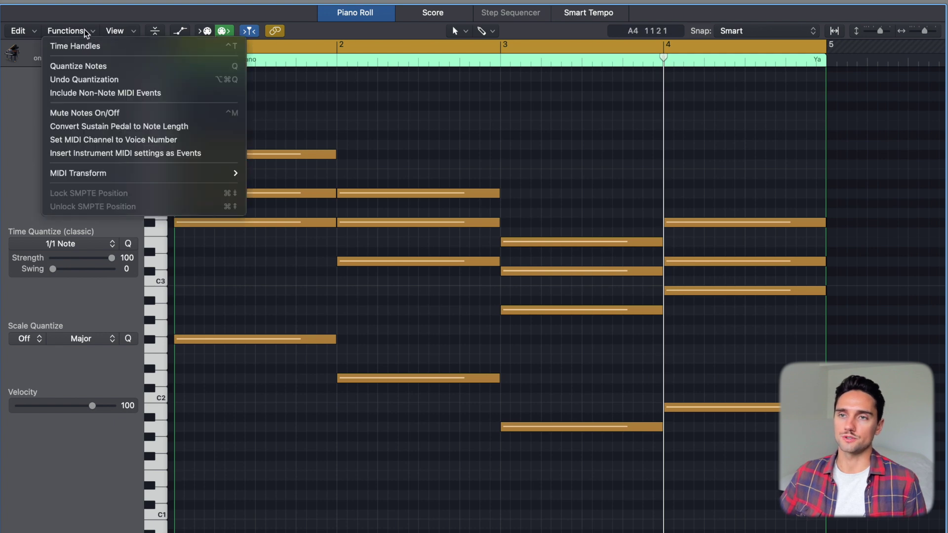
mouse_move(91, 172)
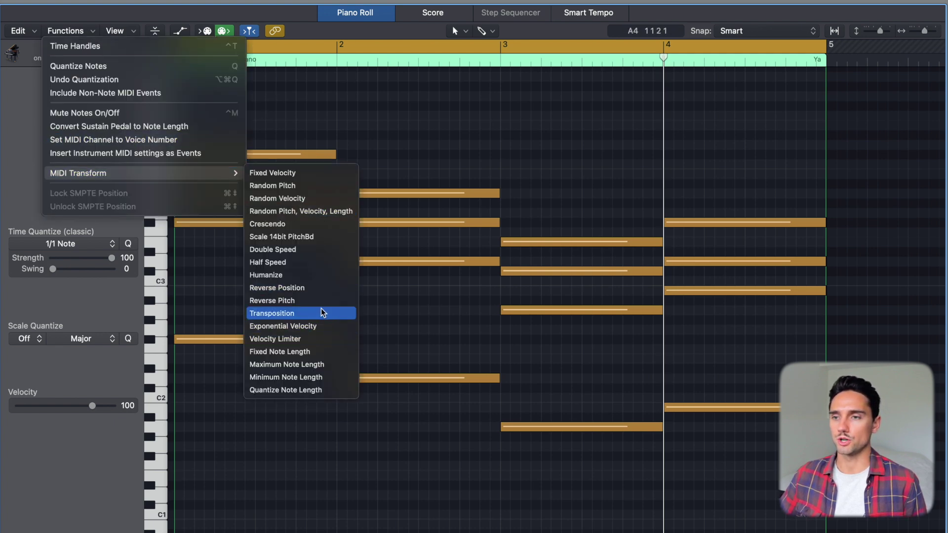
click(316, 275)
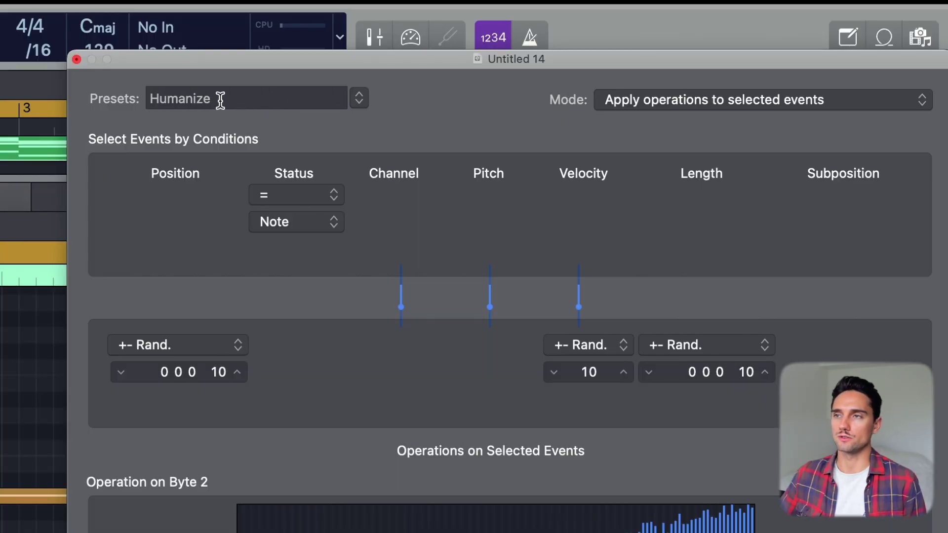
- Rename the transform preset to 'Simple Humanize'
click(256, 100)
text(Huma)
key(BackSpace)
key(BackSpace)
key(BackSpace)
key(BackSpace)
text(sim)
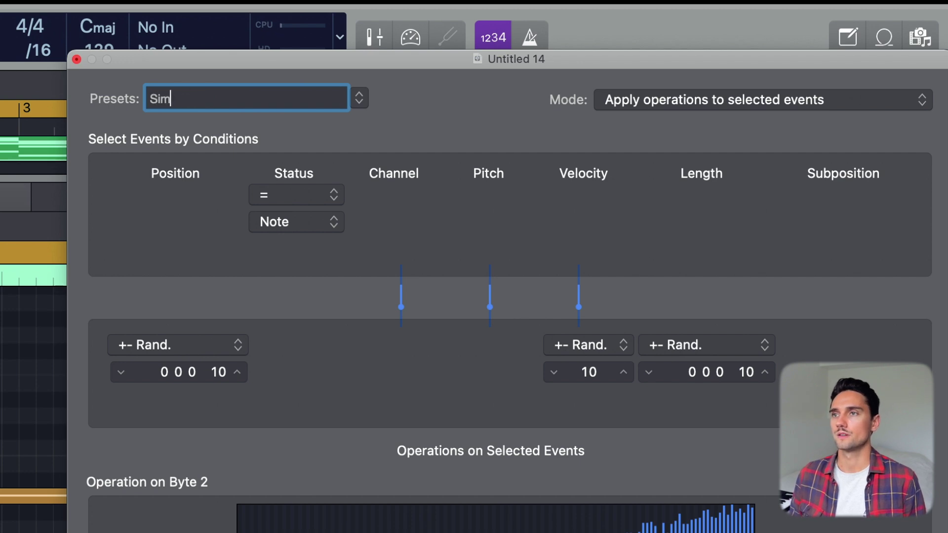
text(ple Humanize)
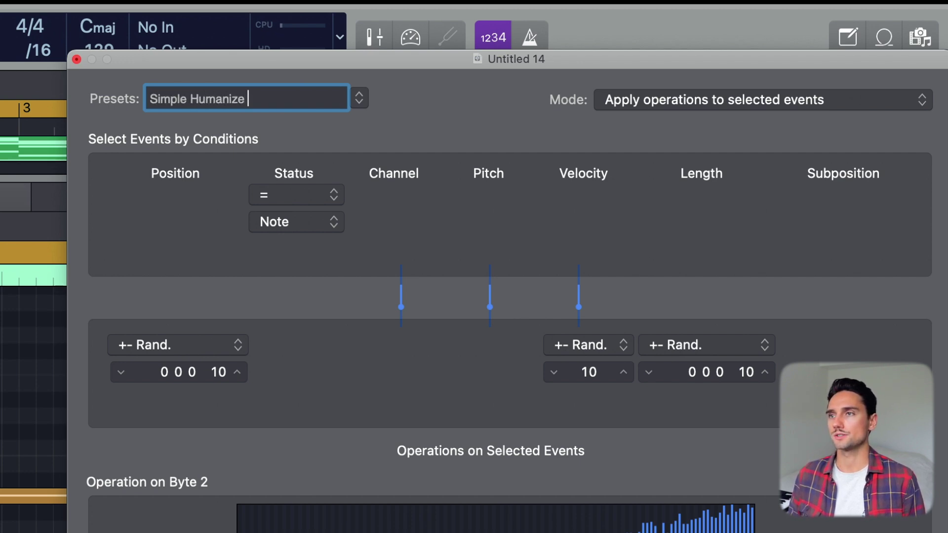
key(Return)
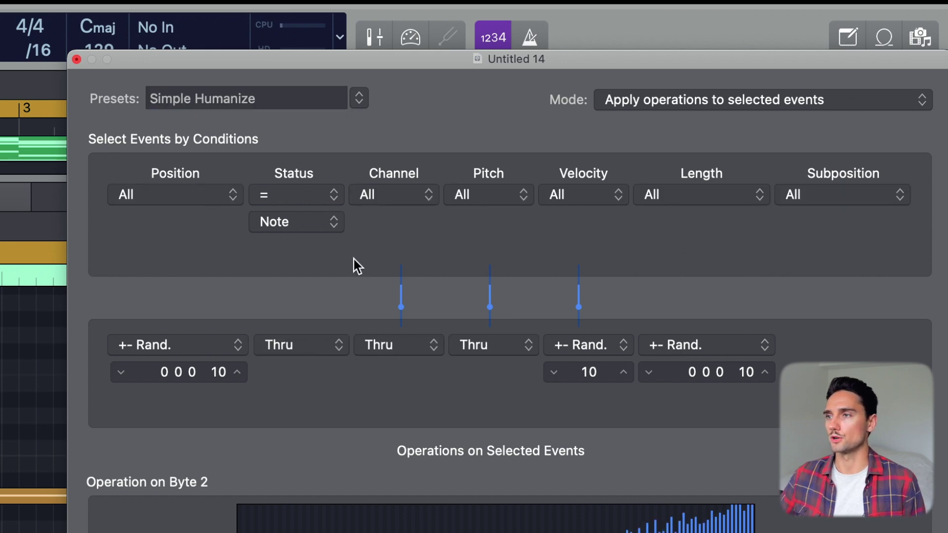
- Set the length operation to Thru and lower position randomisation to 7
click(721, 342)
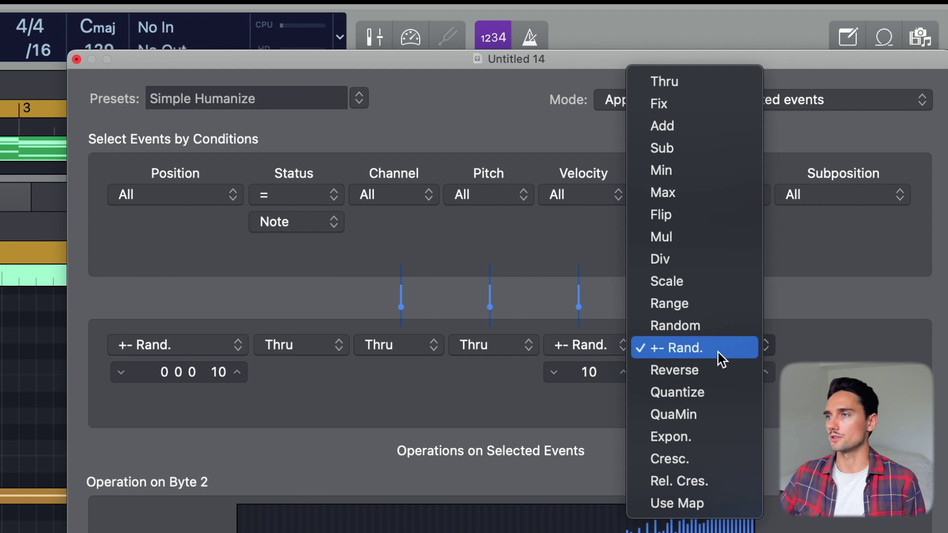
click(722, 74)
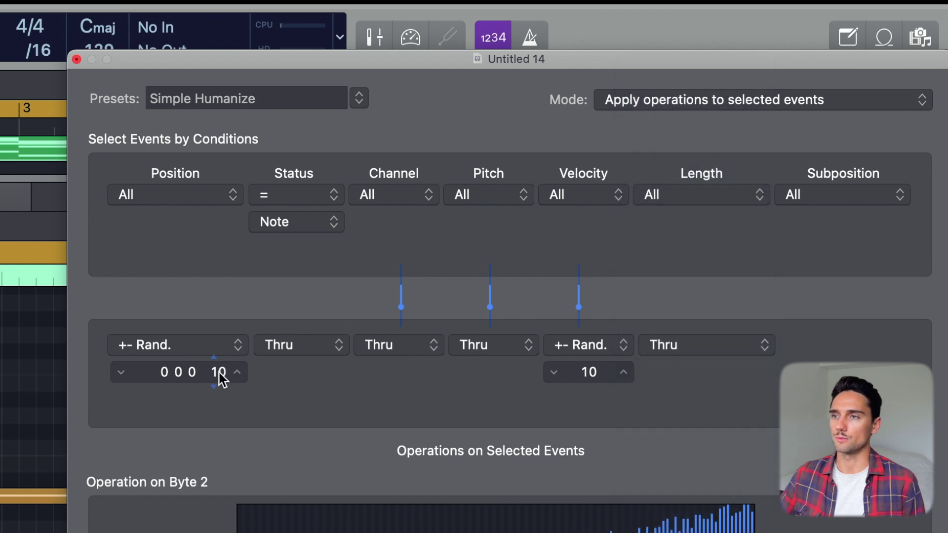
drag(219, 374, 219, 390)
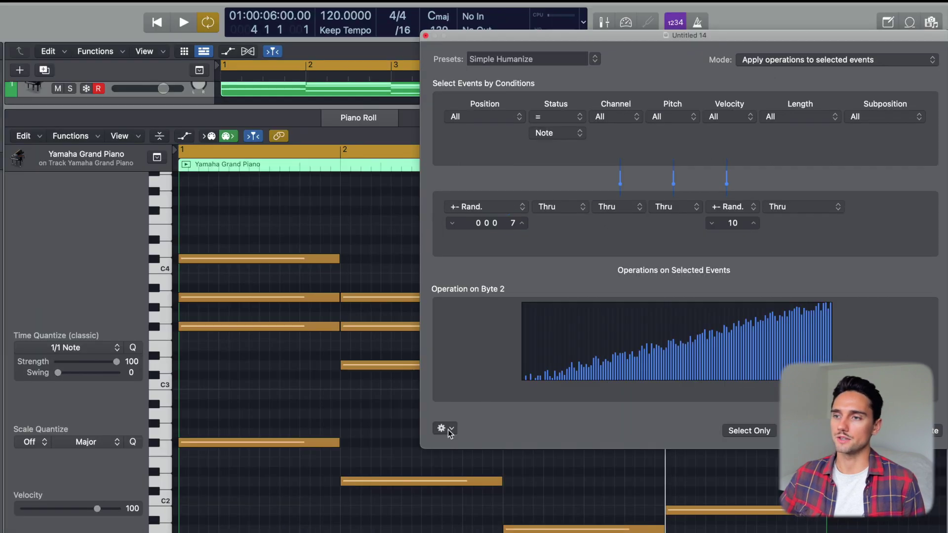
- Hide unused parameters and keep Simple Humanize selected as the transform preset
click(446, 429)
click(508, 437)
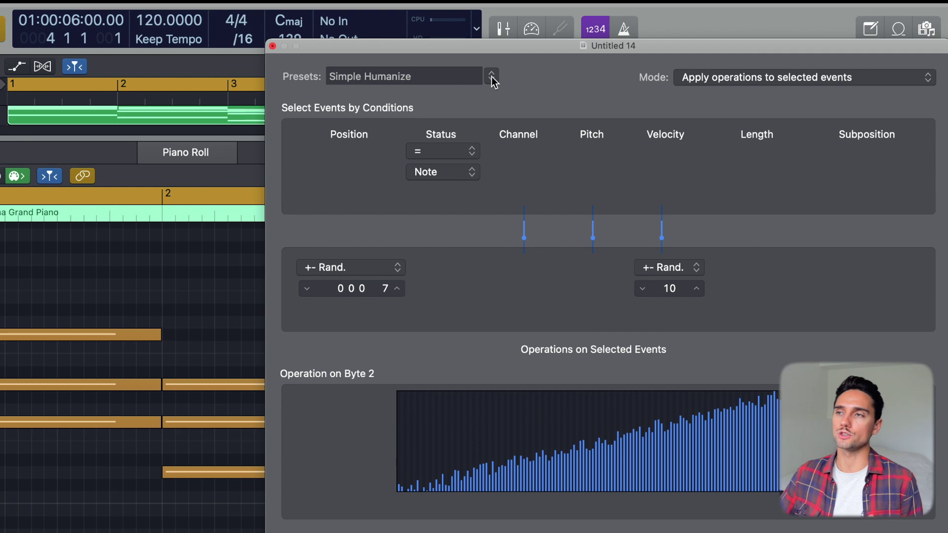
click(492, 76)
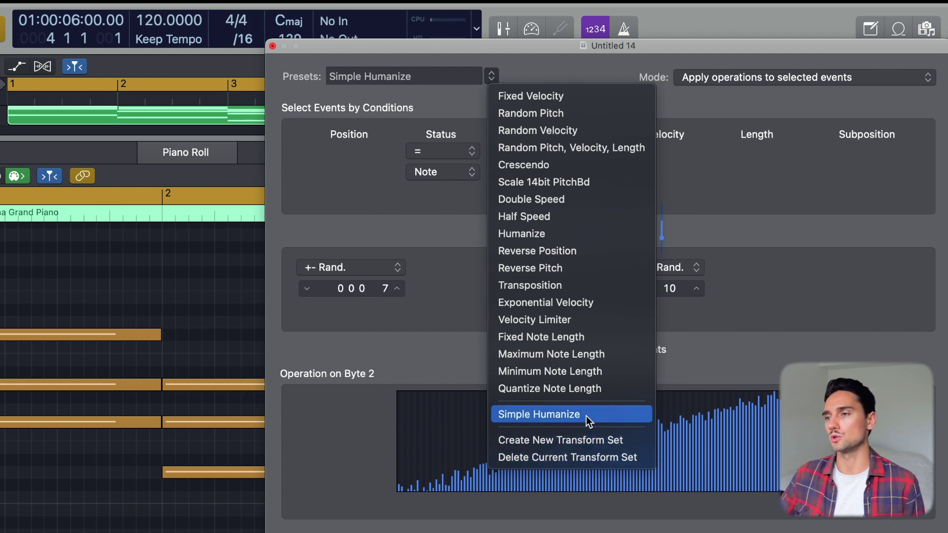
click(549, 419)
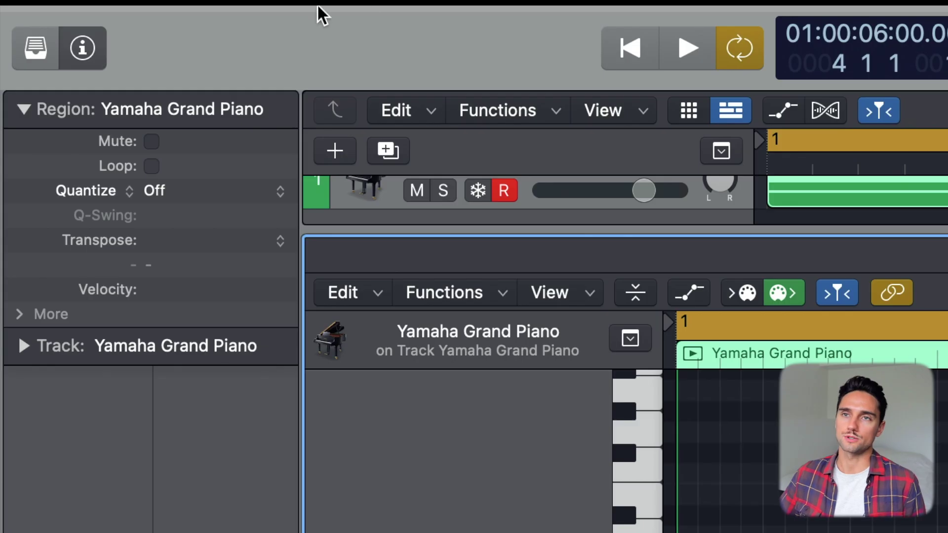
click(110, 10)
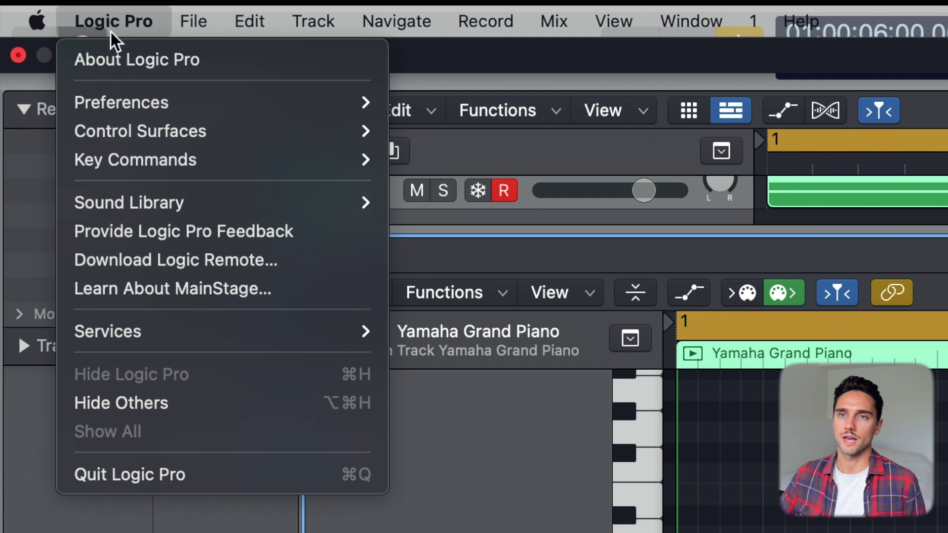
- Open the Key Commands editor and filter it with the search term 'transfo'
mouse_move(123, 162)
click(502, 200)
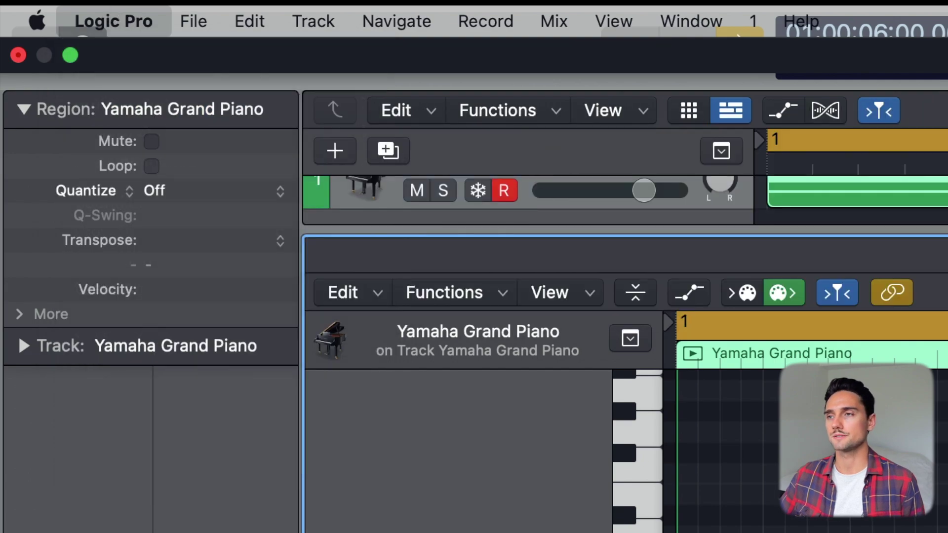
text(transfo)
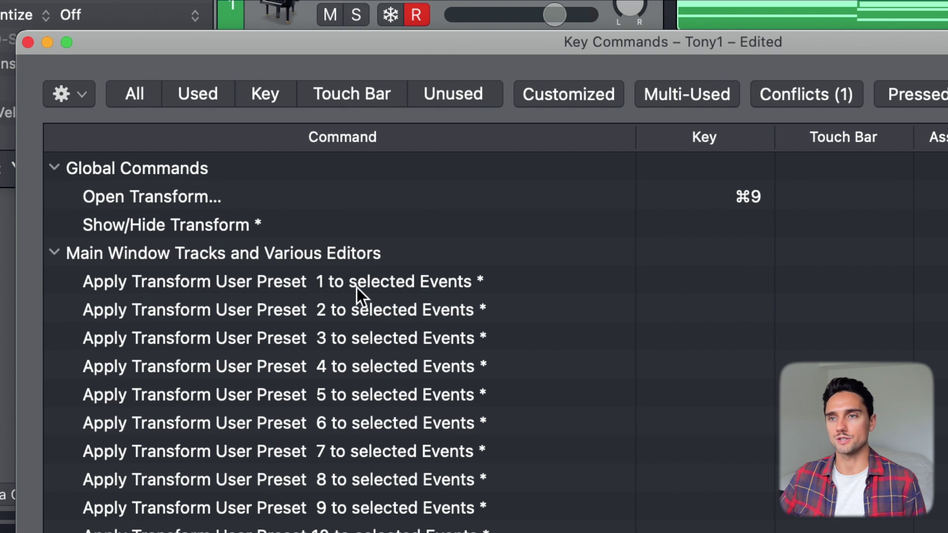
- Bind Transform User Preset 2 to V and preset 1 to H, accepting the Toggle Hide View conflict
scroll(120, 523, down, 10)
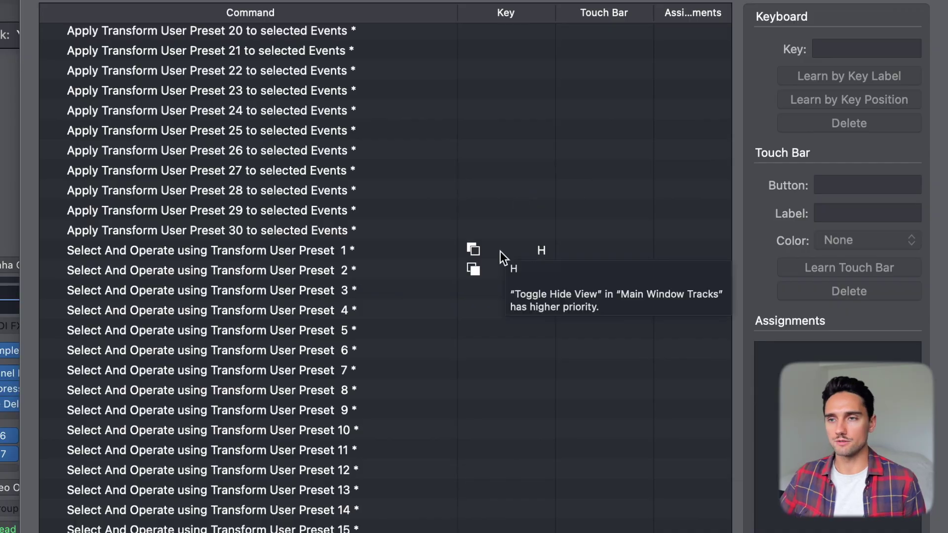
key(v)
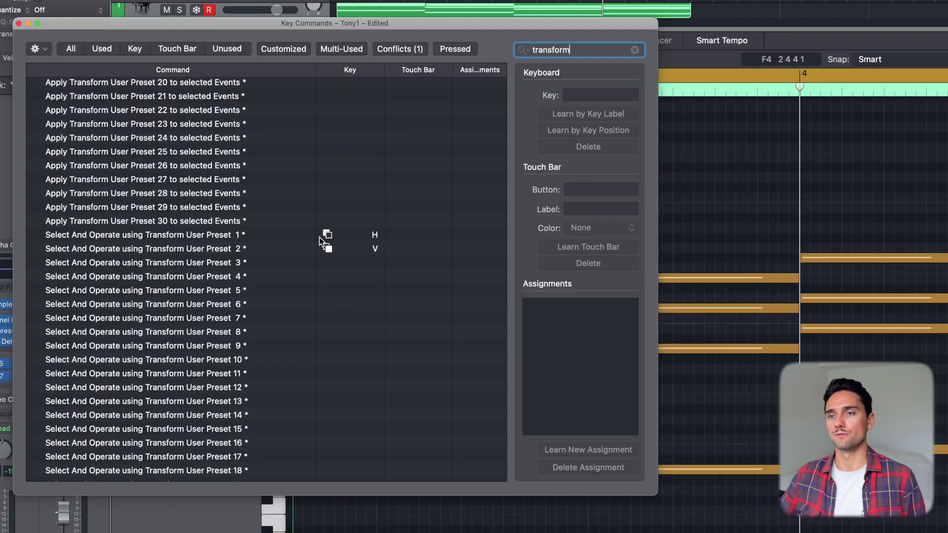
click(371, 252)
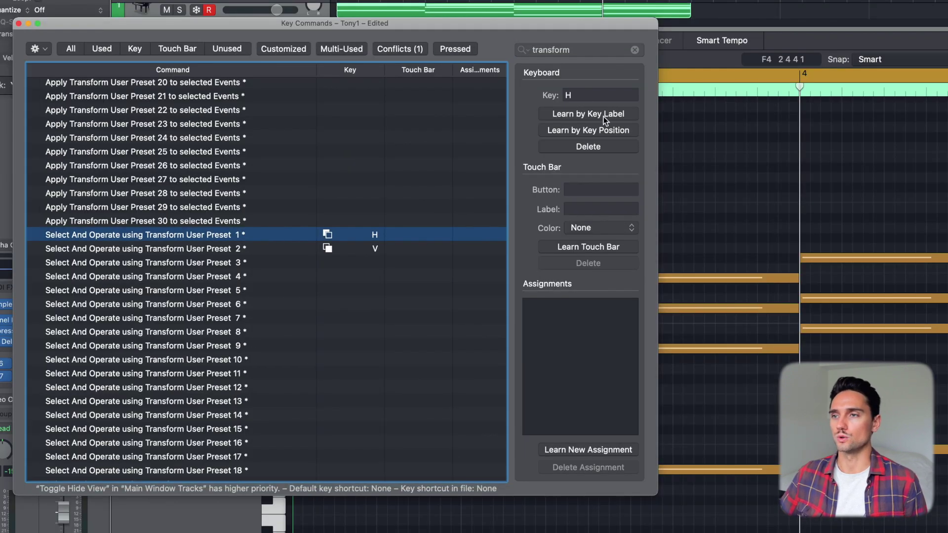
click(612, 114)
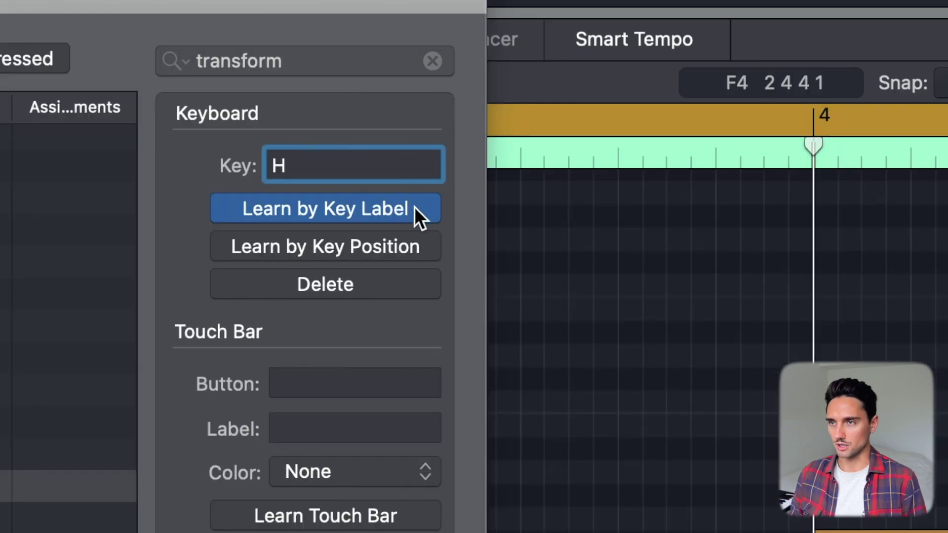
key(h)
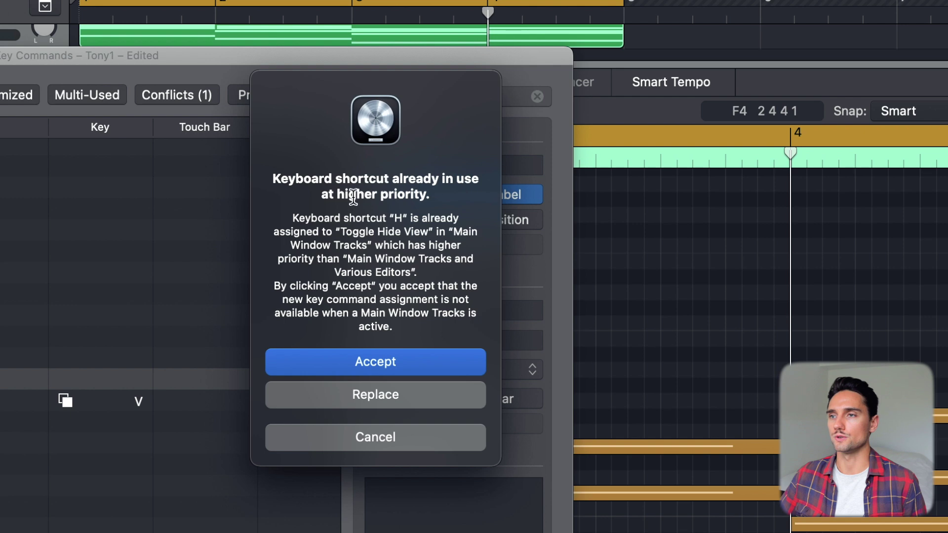
drag(340, 231, 427, 231)
click(453, 233)
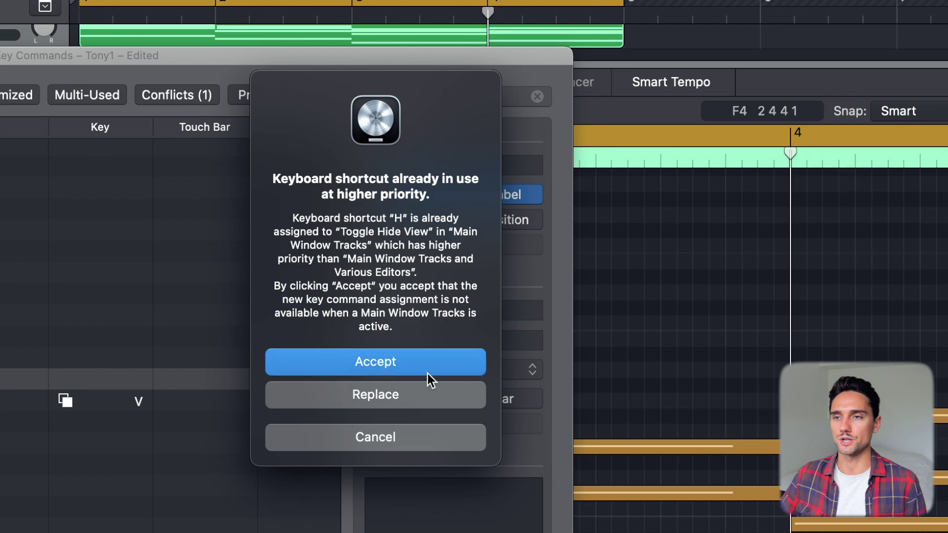
click(428, 375)
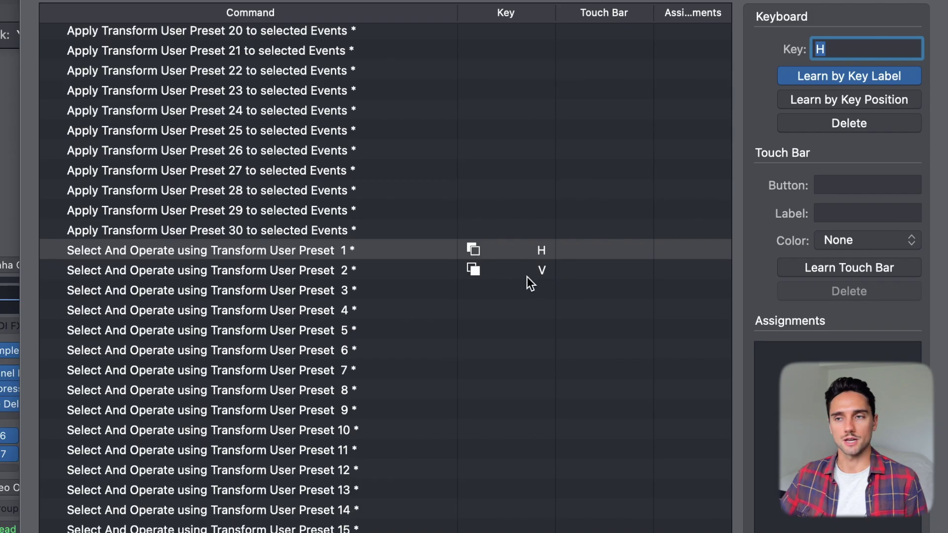
click(529, 277)
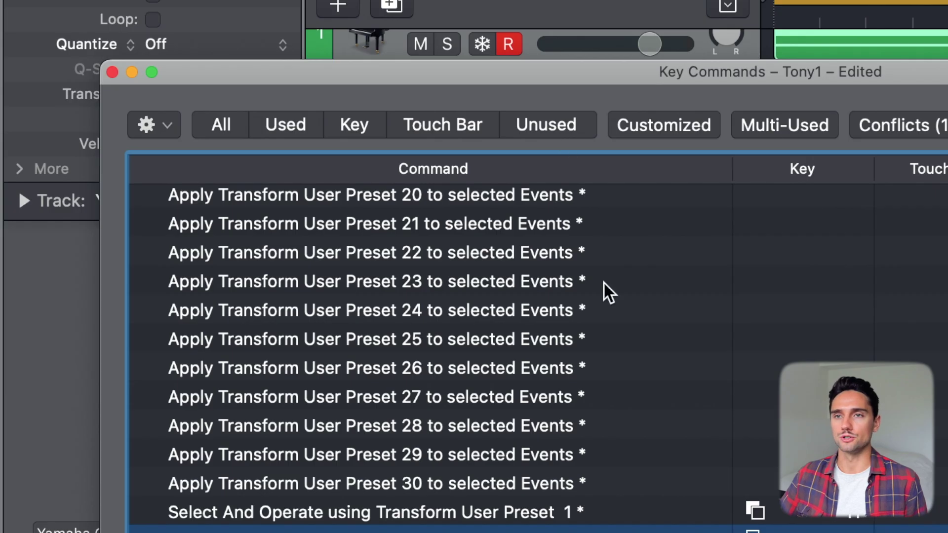
click(113, 71)
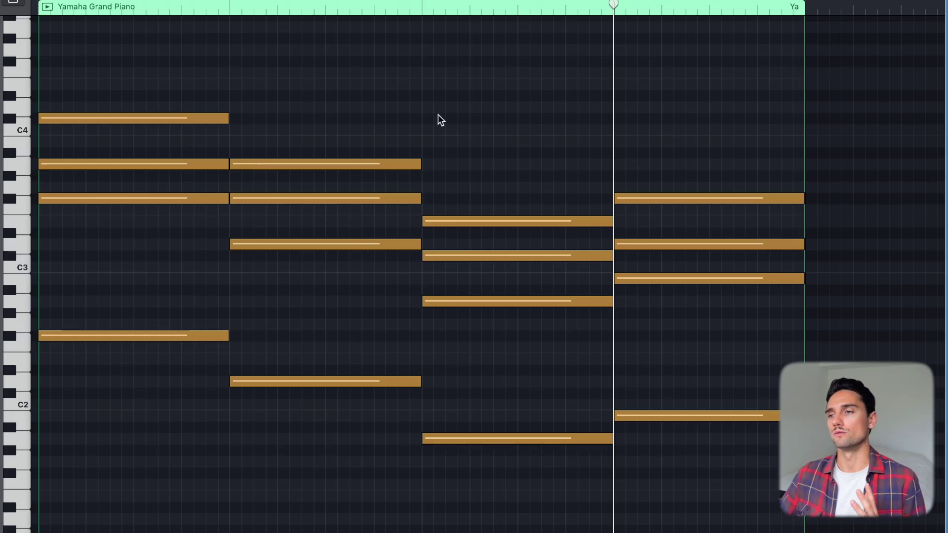
key(Return)
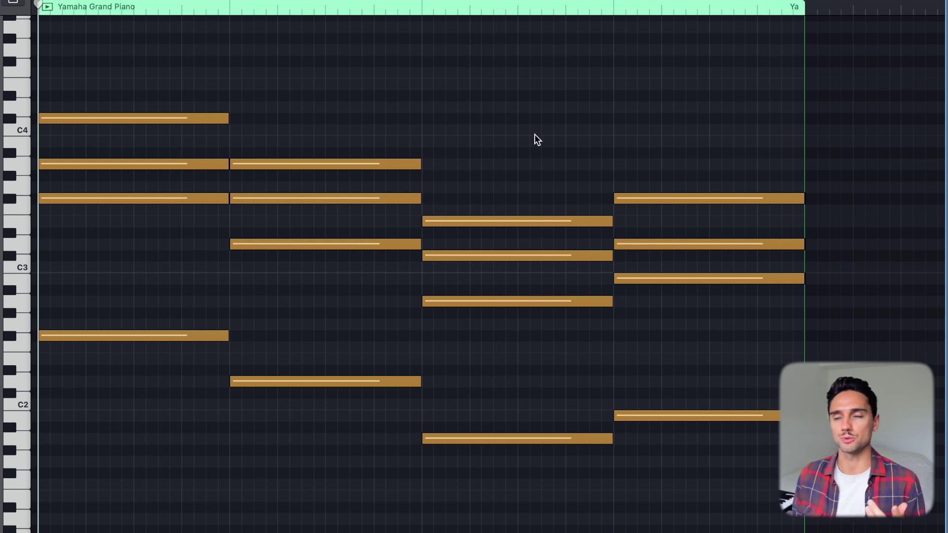
key(super+a)
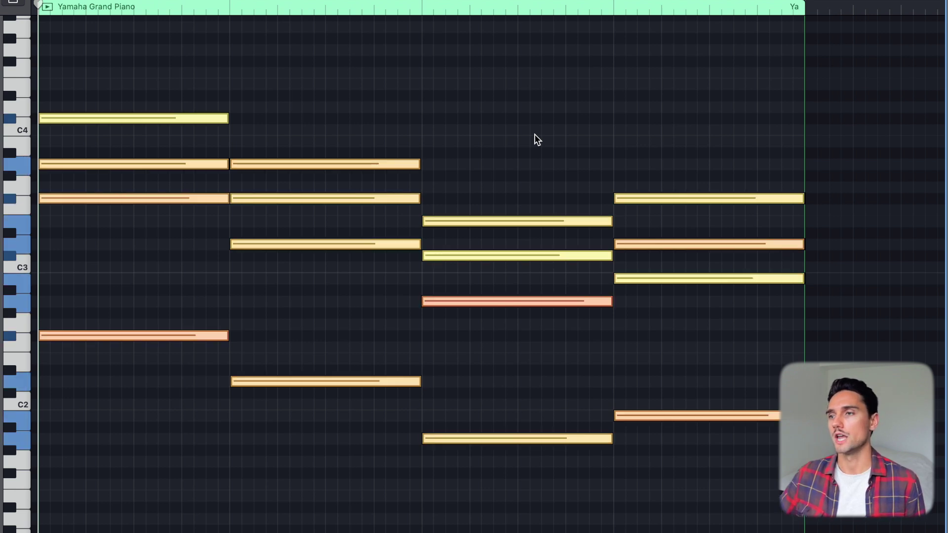
click(445, 312)
click(445, 302)
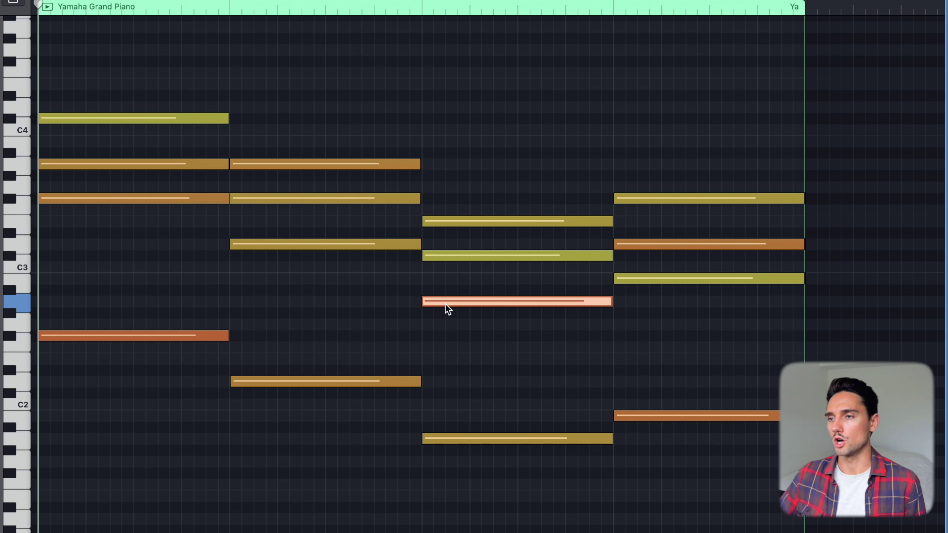
click(457, 256)
click(639, 244)
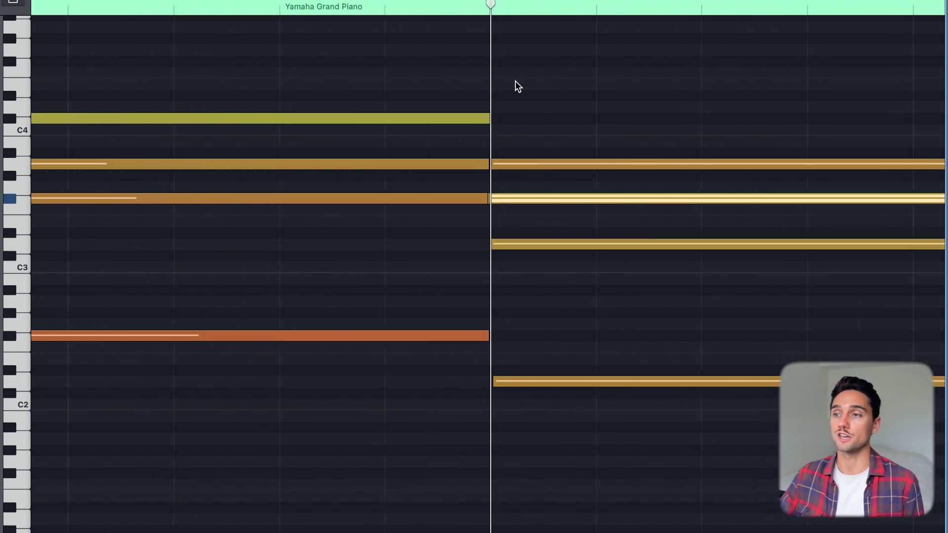
key(super+Left)
key(super+Left)
key(super+Left)
key(super+Right)
click(284, 108)
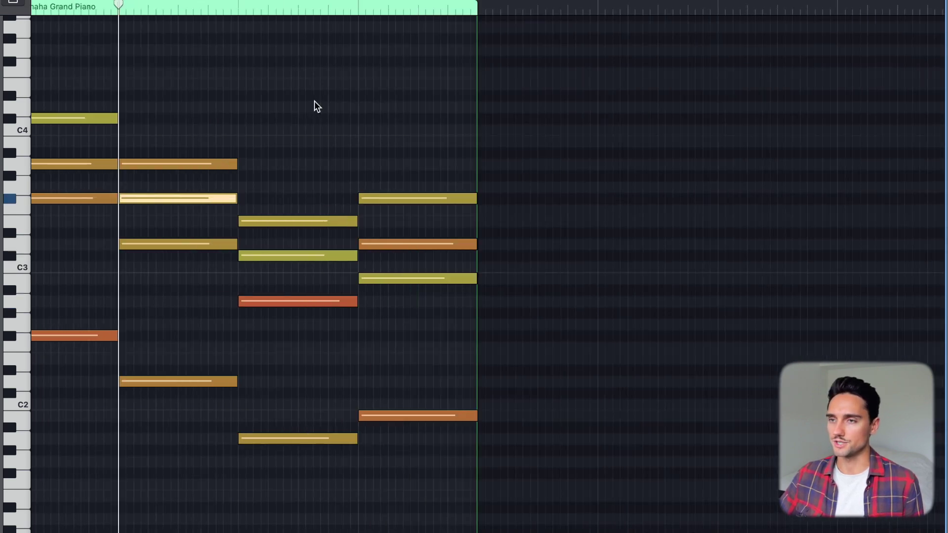
key(super+Right)
key(super+a)
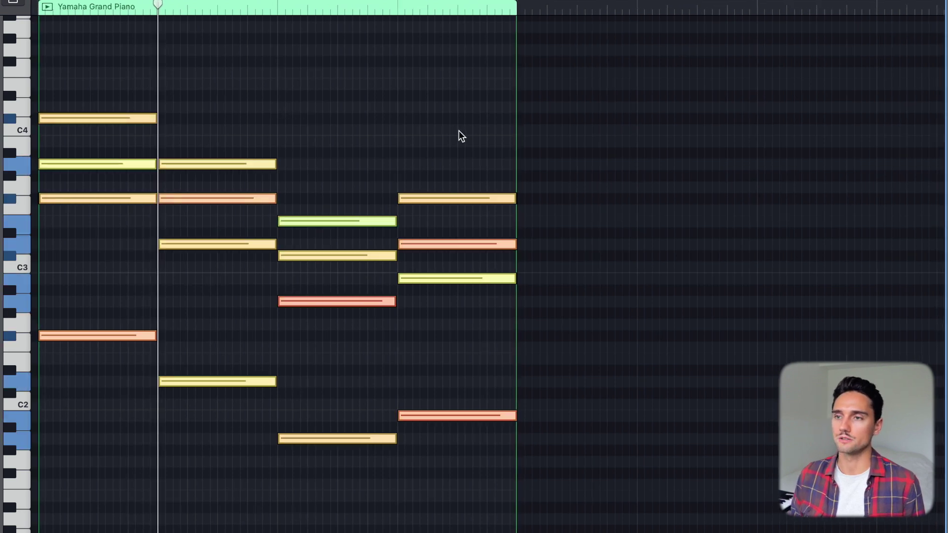
click(400, 115)
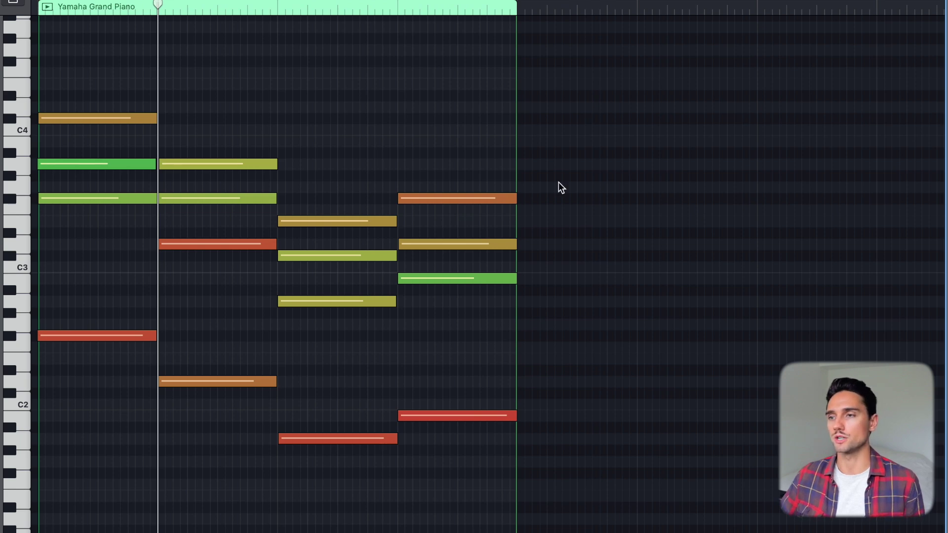
scroll(324, 133, up, 3)
scroll(307, 128, down, 5)
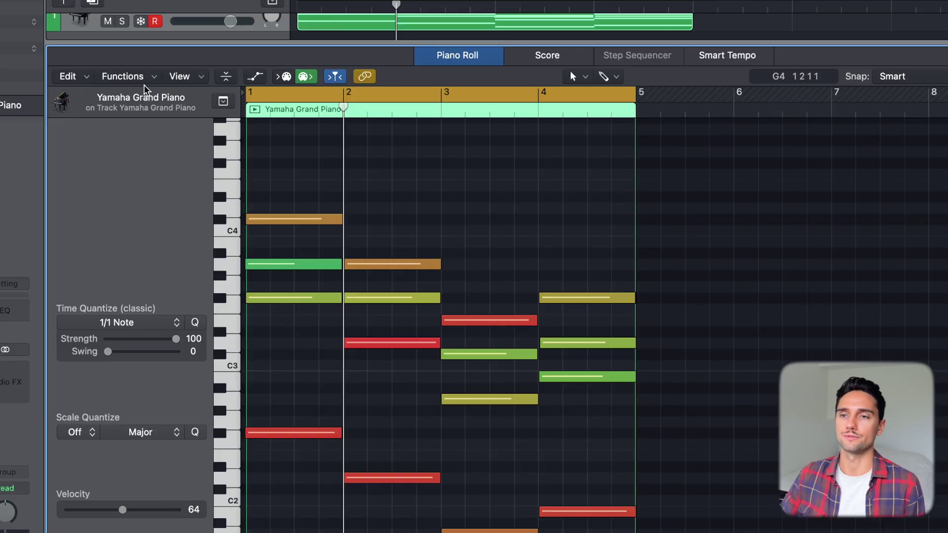
- Show the Functions > MIDI Transform preset submenu for the piano-roll notes
click(141, 77)
mouse_move(309, 241)
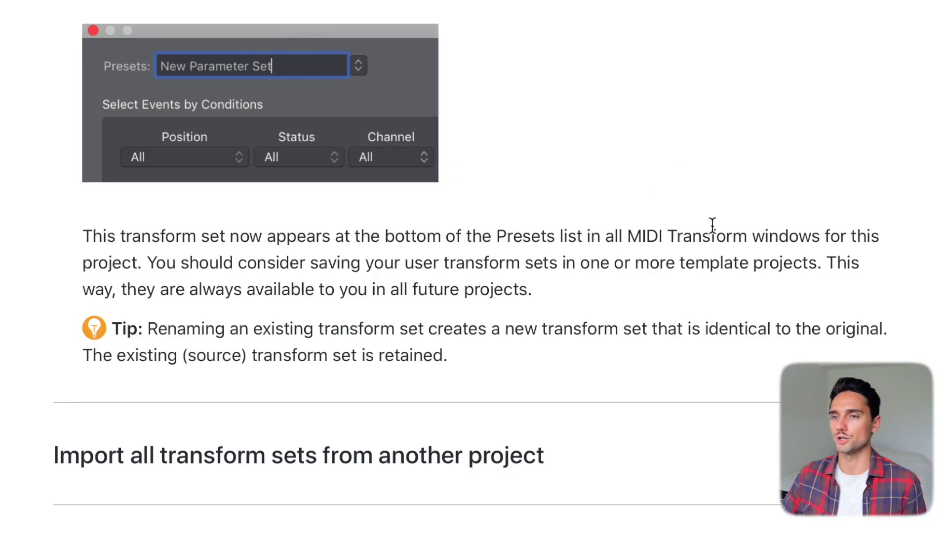
drag(282, 263, 715, 264)
click(756, 266)
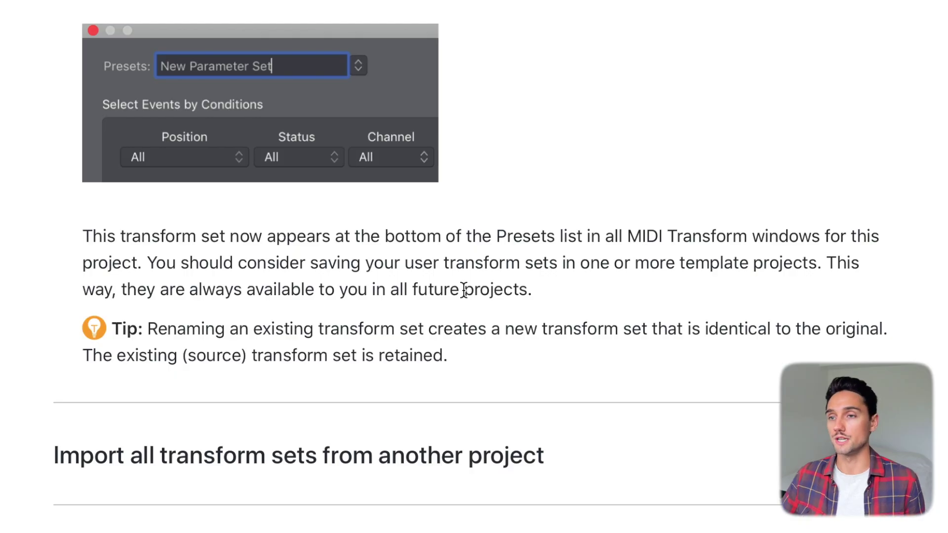
drag(577, 264, 828, 268)
click(827, 269)
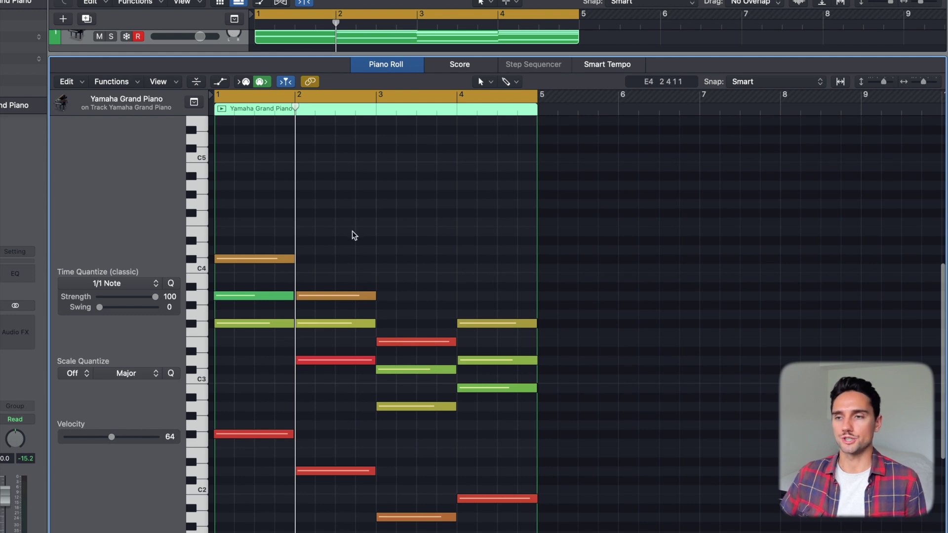
- Load the Fixed Velocity MIDI Transform preset and rename it 'Fixed Velocity @ 120'
click(112, 82)
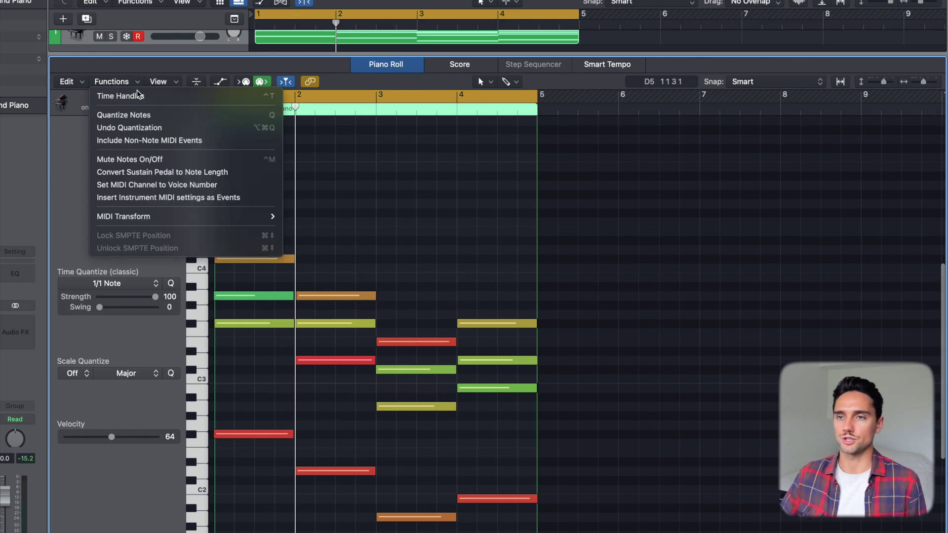
mouse_move(193, 218)
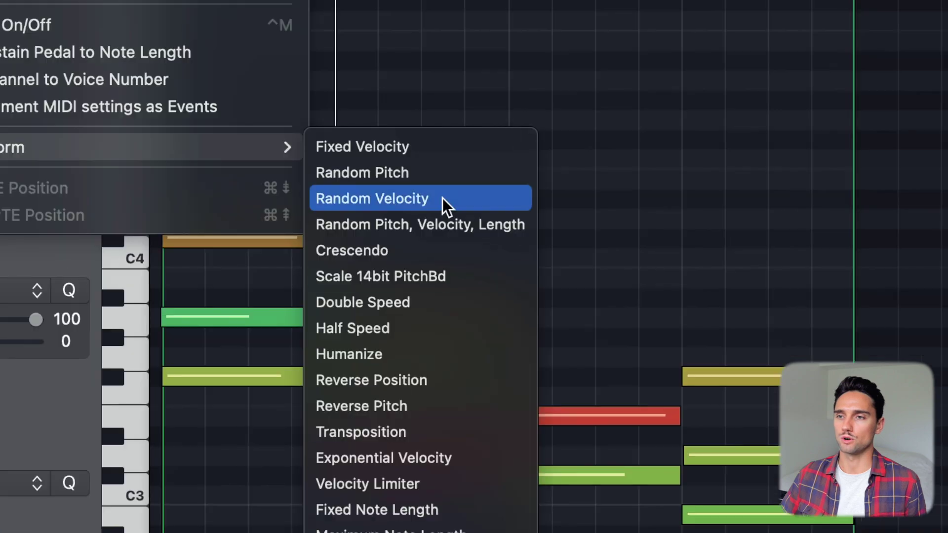
click(338, 216)
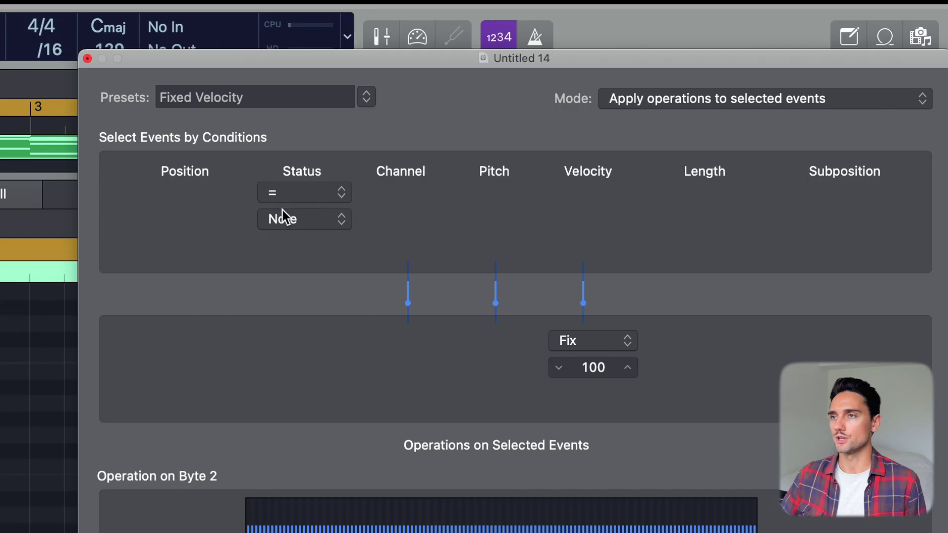
click(254, 93)
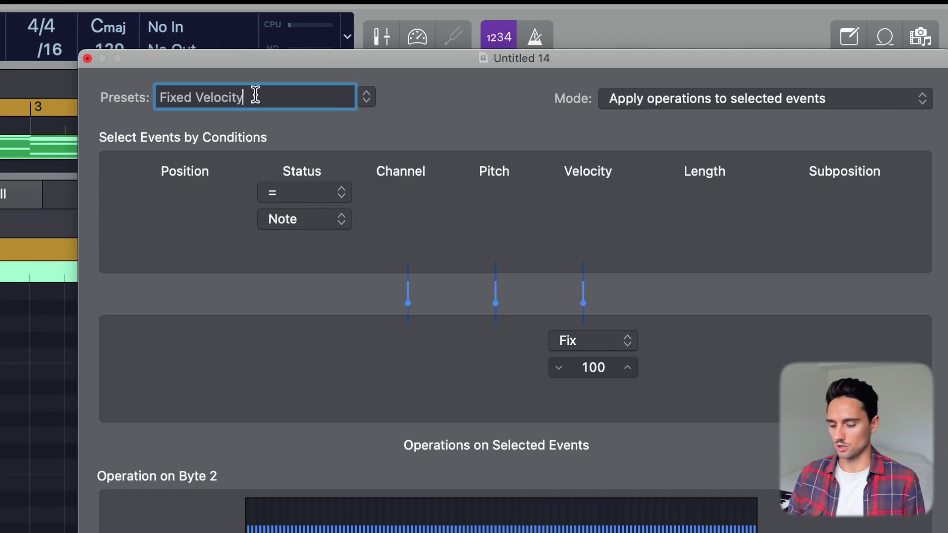
text(@)
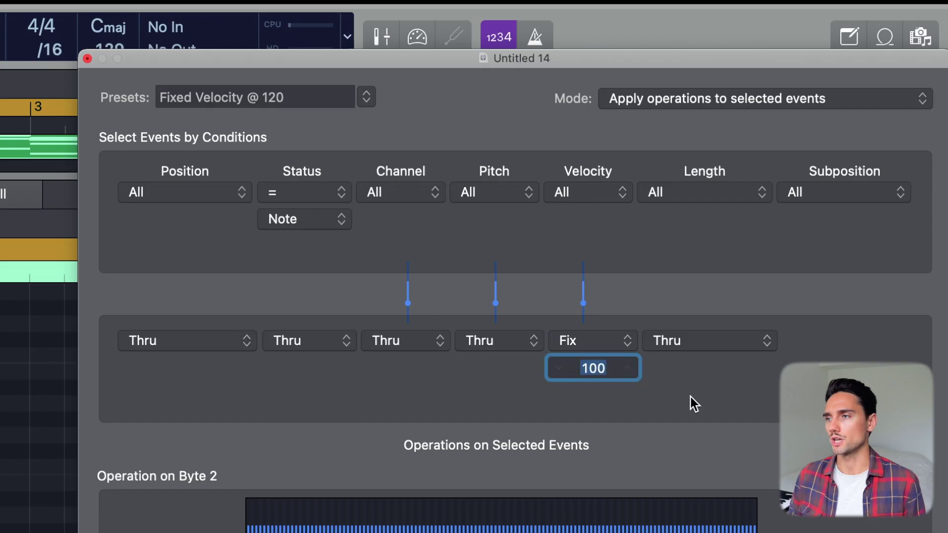
- Set the velocity Fix value to 120 and hide the unused parameters
text(120)
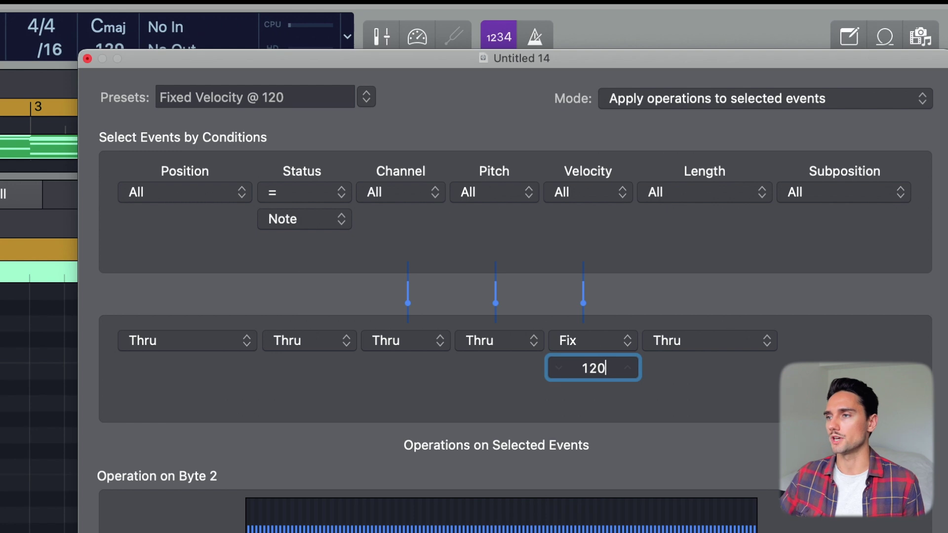
key(Return)
click(401, 427)
click(474, 434)
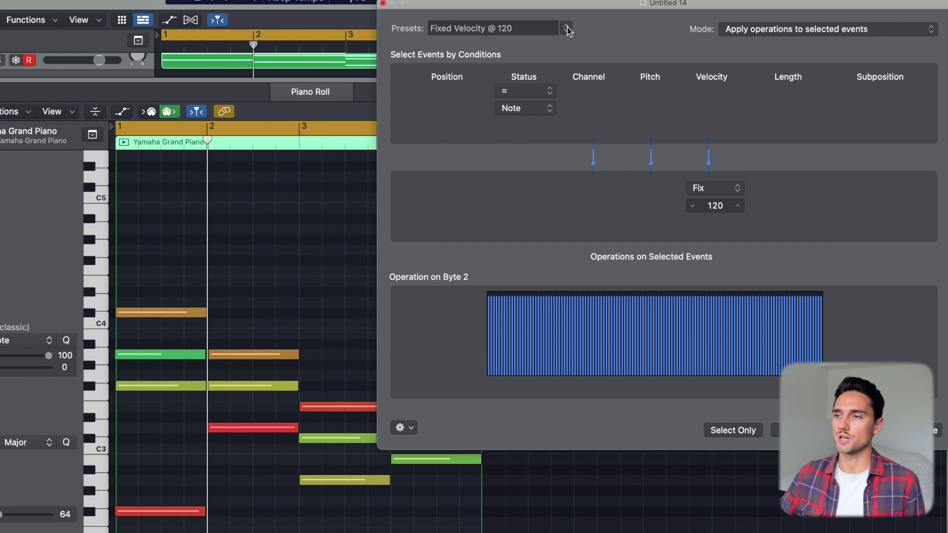
- Select all notes in the Yamaha Grand Piano region and apply Fixed Velocity @ 120 by key command
click(567, 28)
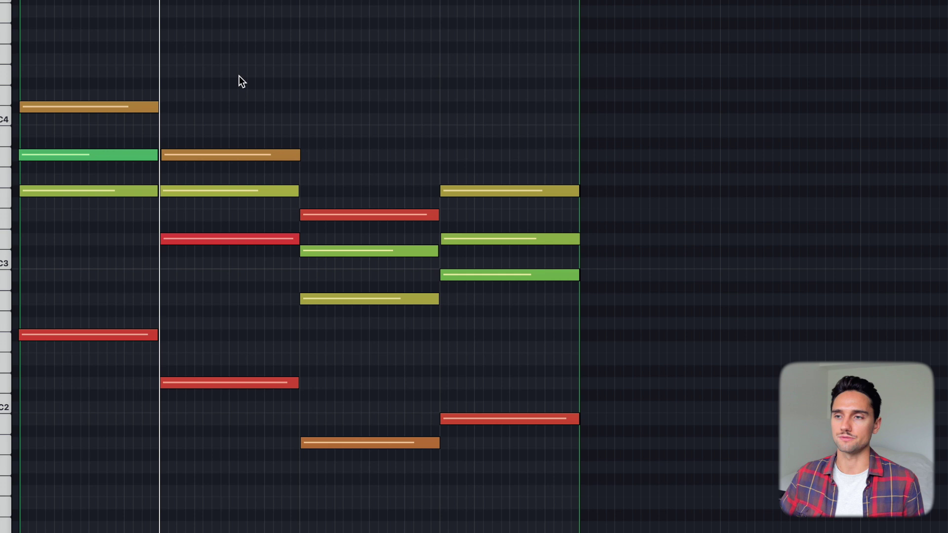
key(ctrl+a)
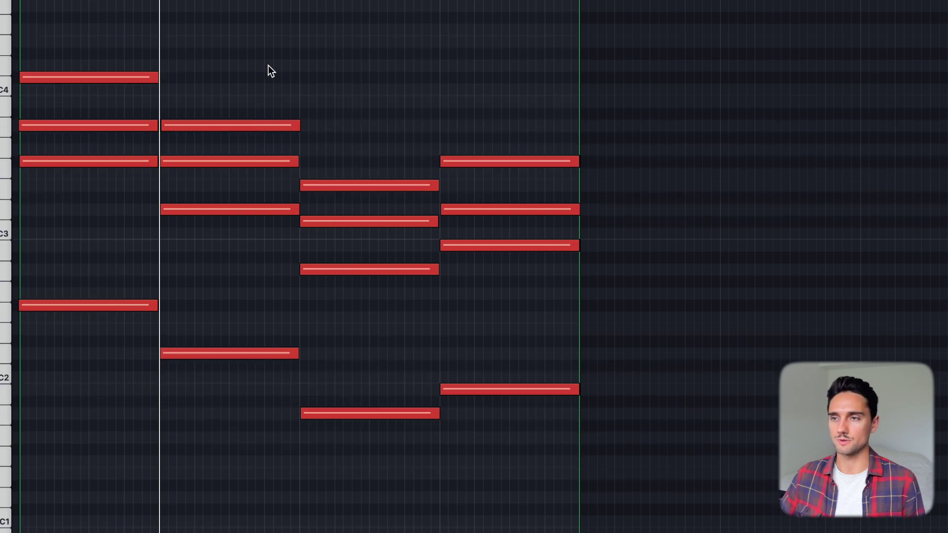
key(super+z)
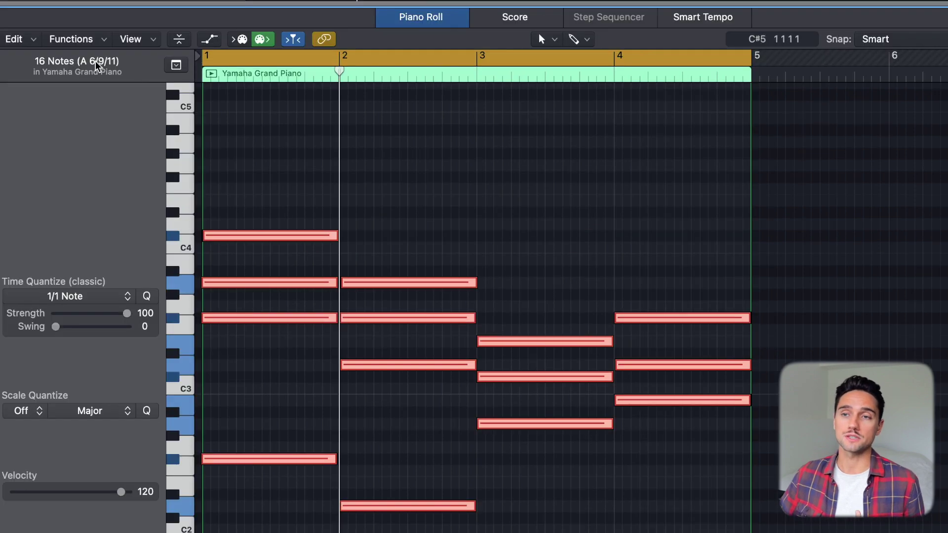
click(70, 39)
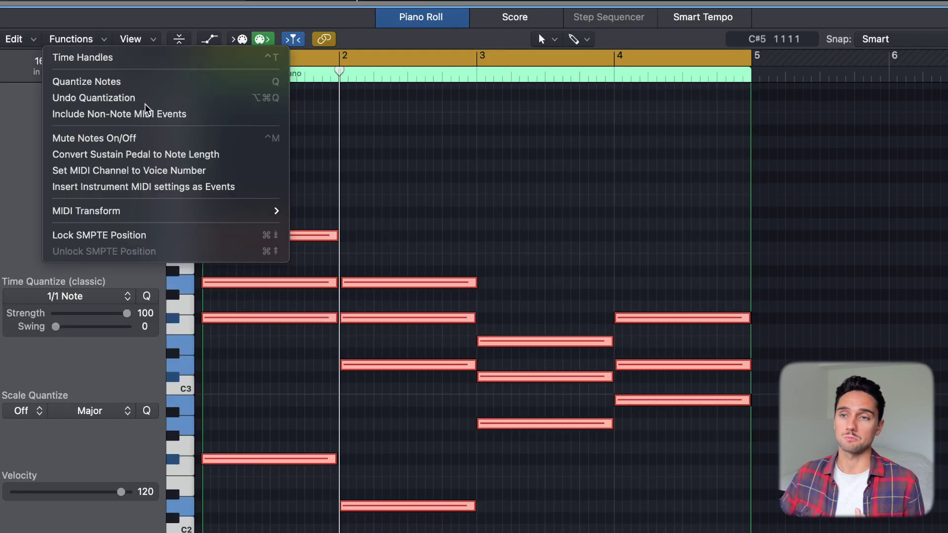
mouse_move(192, 213)
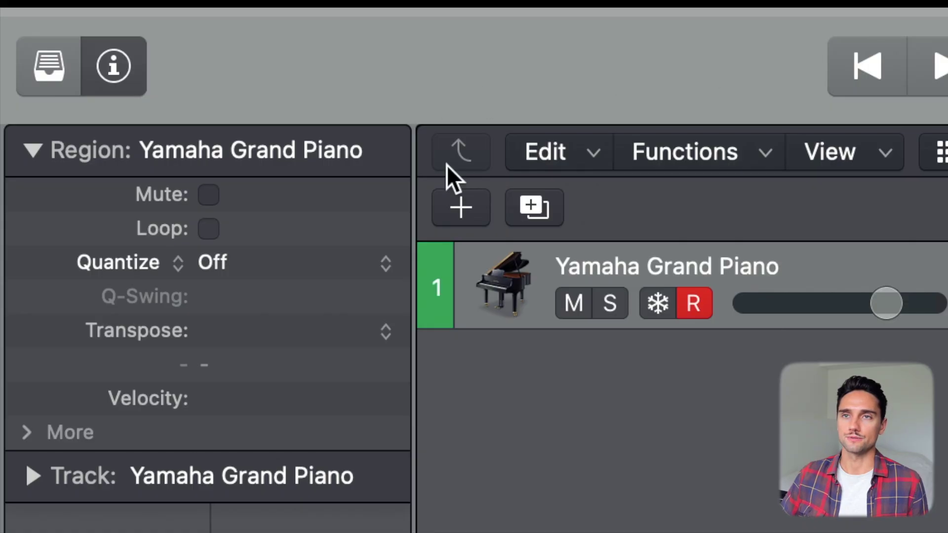
- Save the project as a template named 'Midi_Trans_Tutor' in Project Templates
click(264, 28)
click(349, 455)
text(Midi_Trans_)
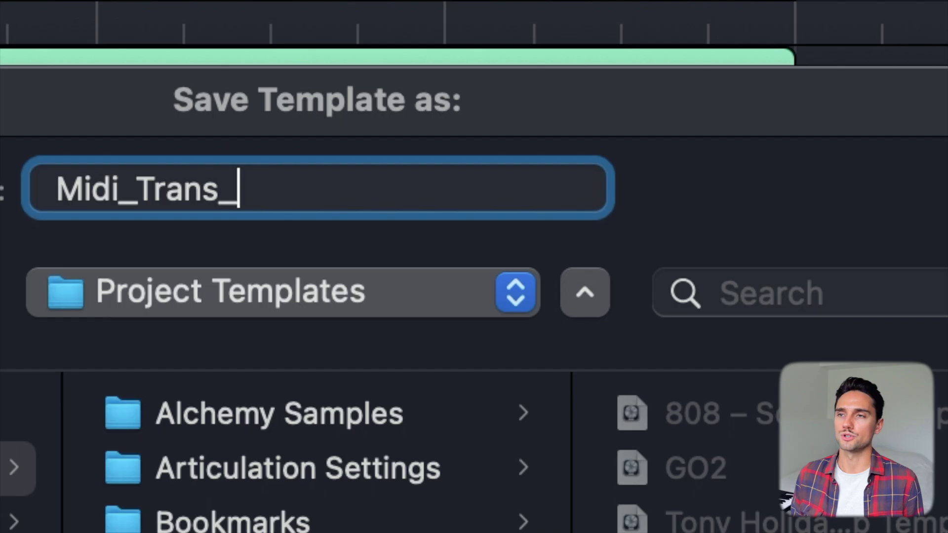
key(super+BackSpace)
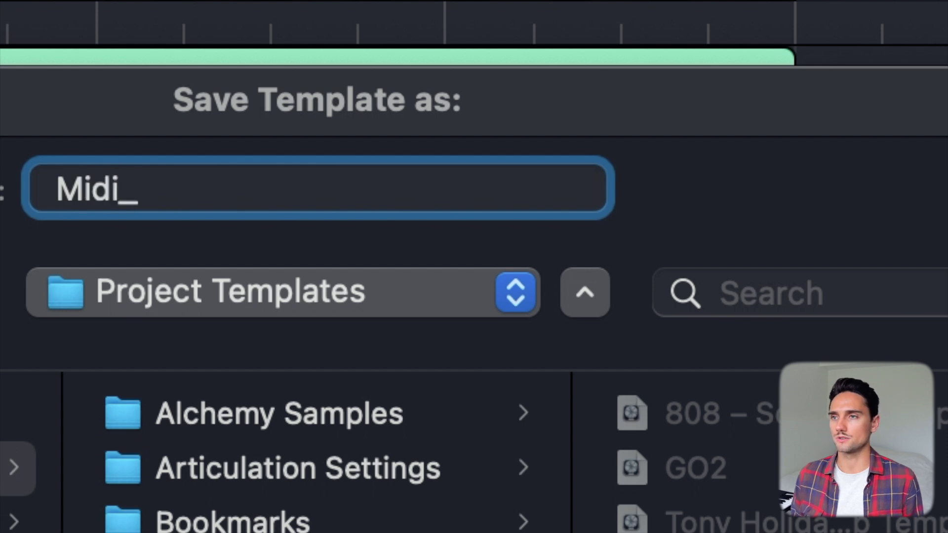
text(Midi_Trans_Tutor)
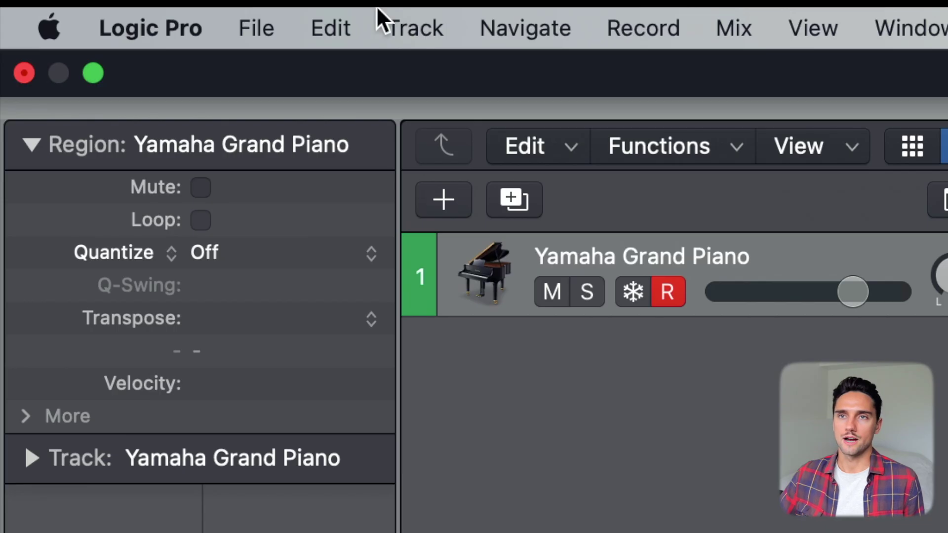
click(256, 28)
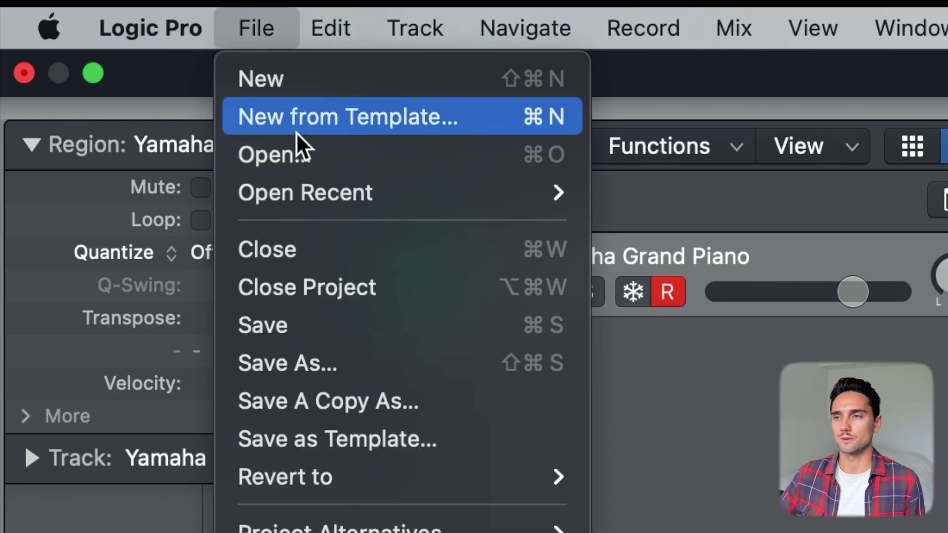
- Close the current project and open the Midi_Trans_Tutorial template from My Templates as a new project
click(297, 140)
click(420, 328)
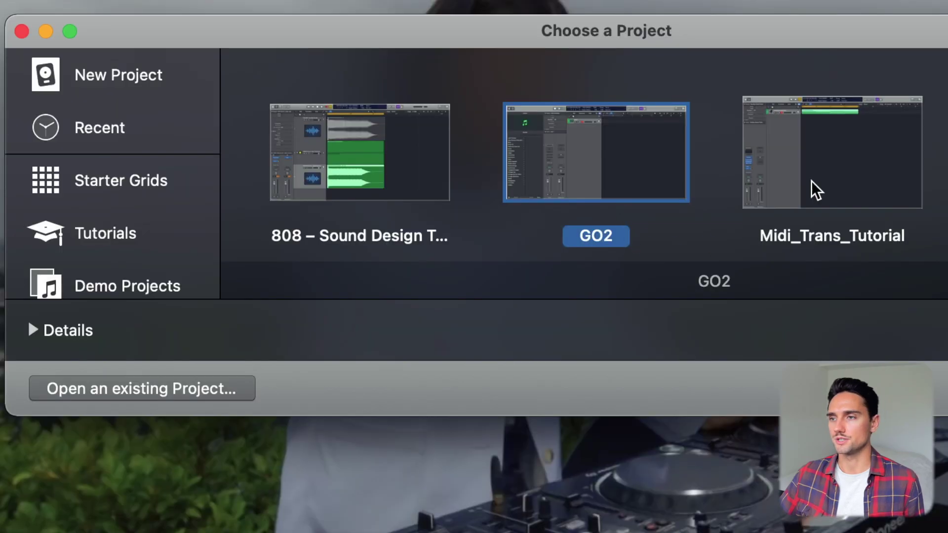
click(853, 211)
click(203, 78)
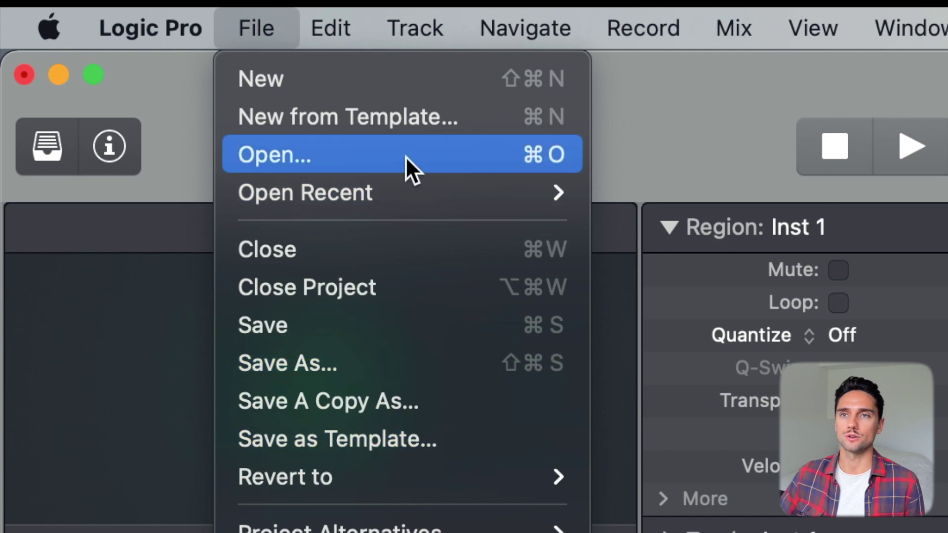
click(392, 125)
click(110, 271)
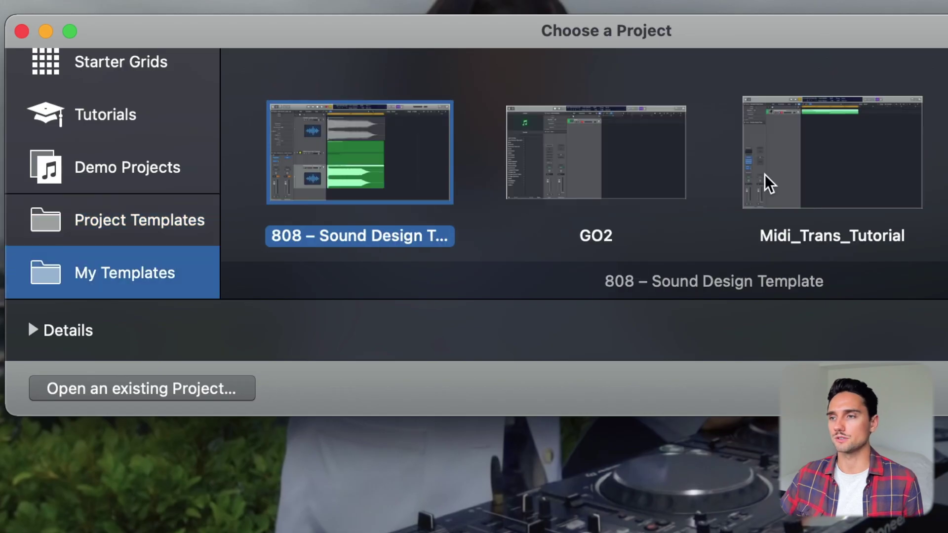
click(825, 215)
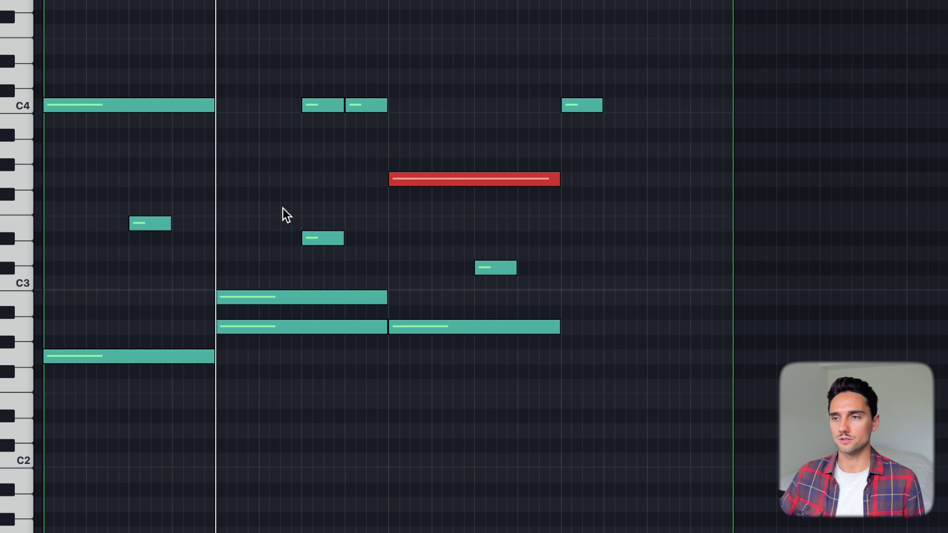
- Select all notes, apply the saved transform preset, then deselect to view the changed velocities
key(ctrl+a)
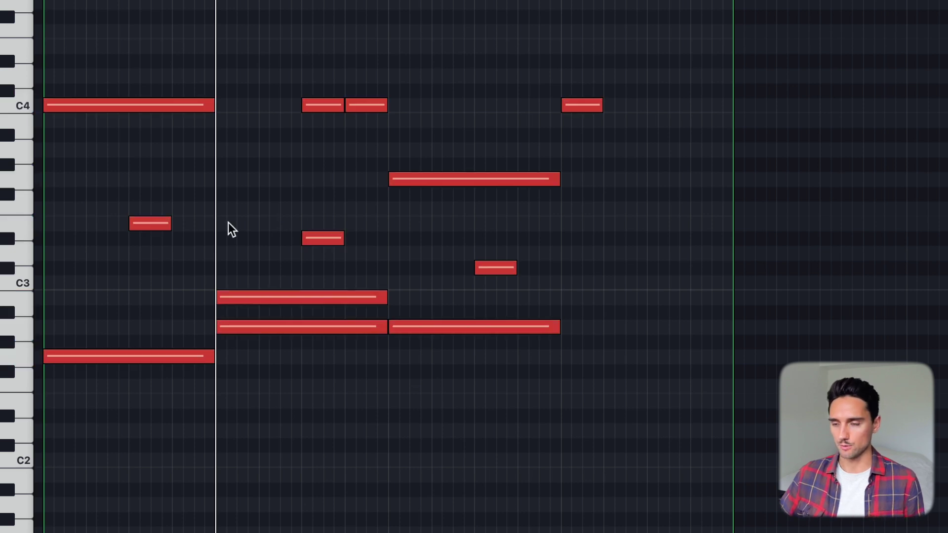
key(ctrl+a)
click(359, 214)
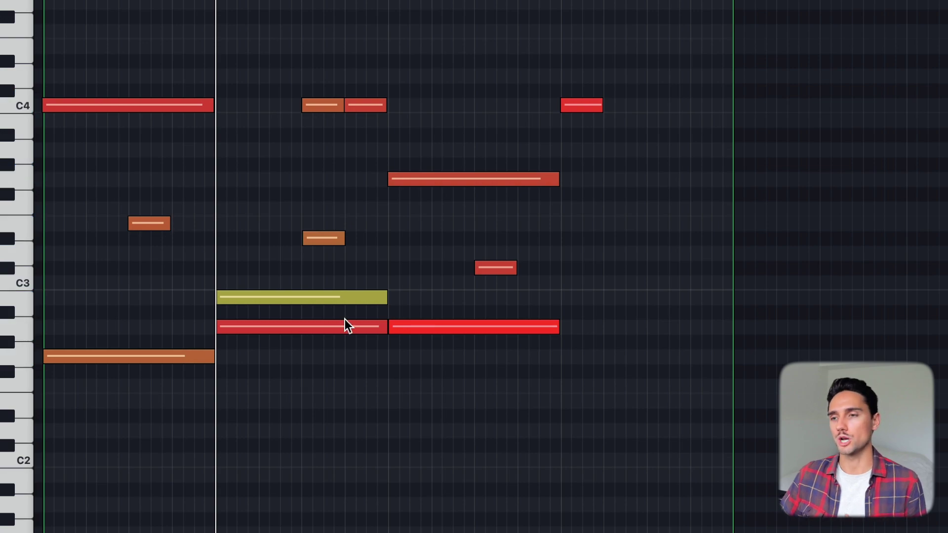